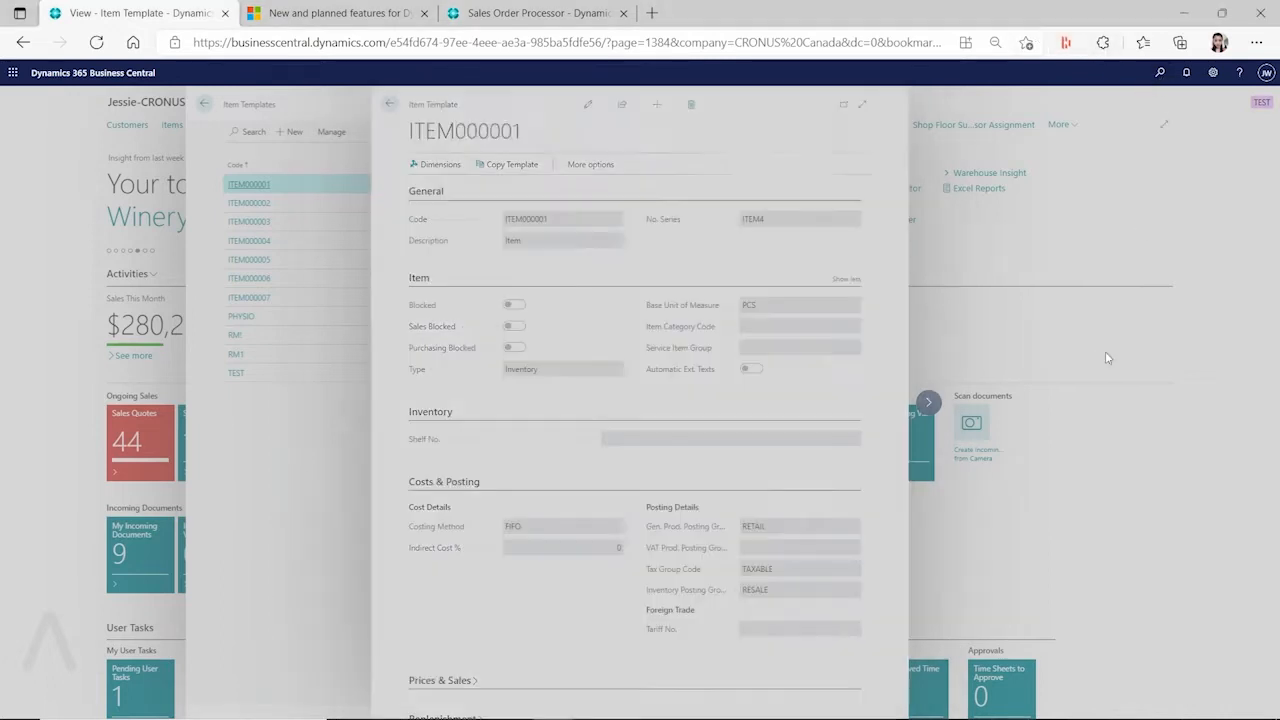
{"action": "key", "text": "alt+q"}
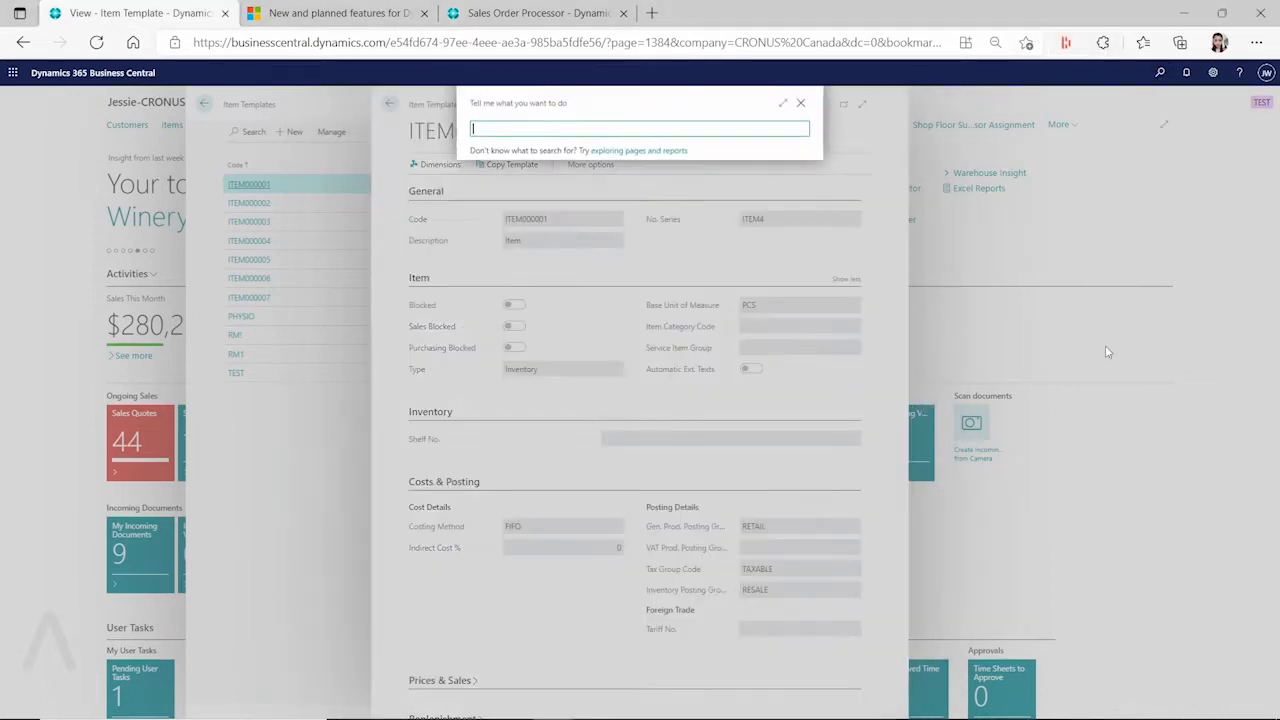
{"action": "type", "text": "item template"}
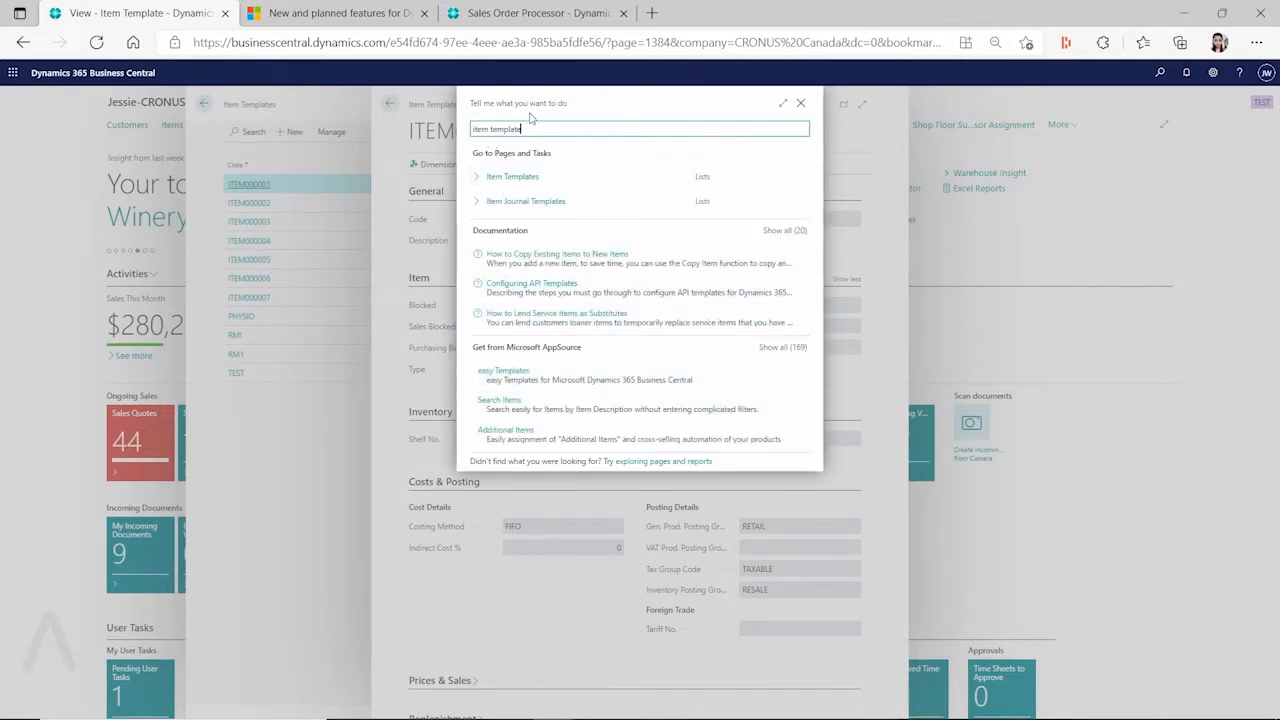
{"action": "left_click", "coordinate": [800, 103]}
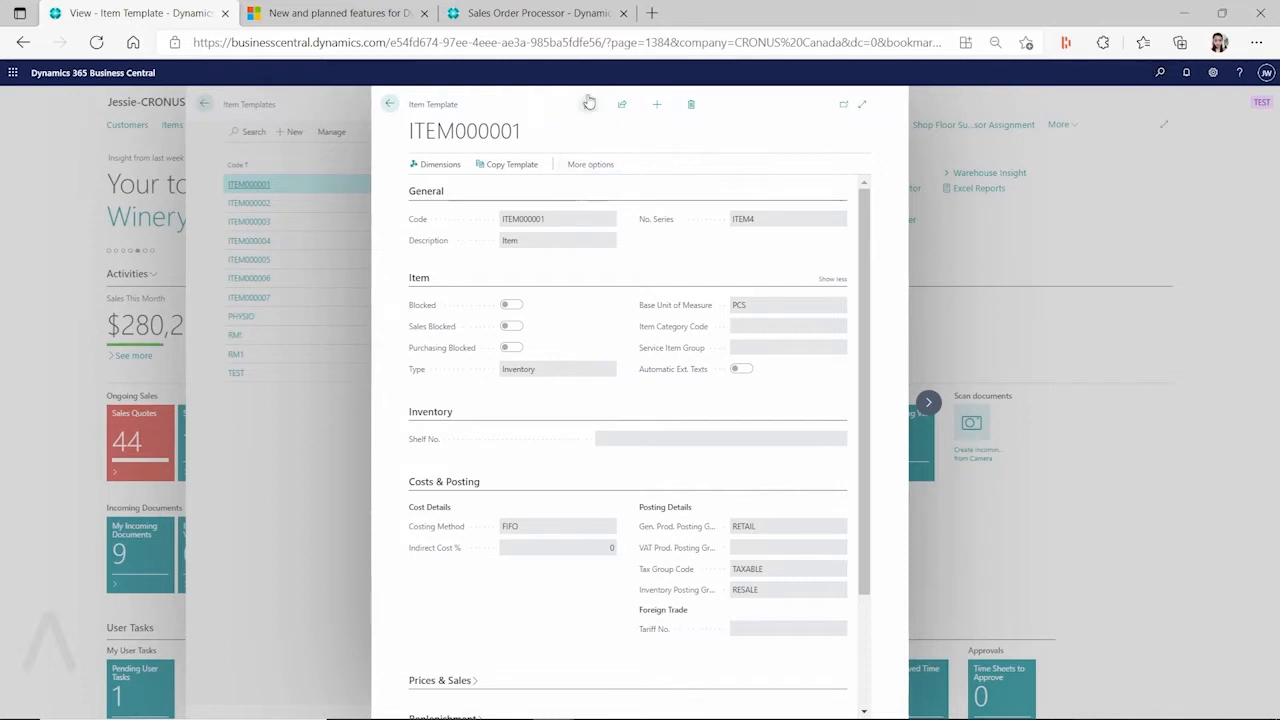
Switch to the CRONUS Canada tab and search Tell Me for 'configuration templa'
{"action": "left_click", "coordinate": [520, 13]}
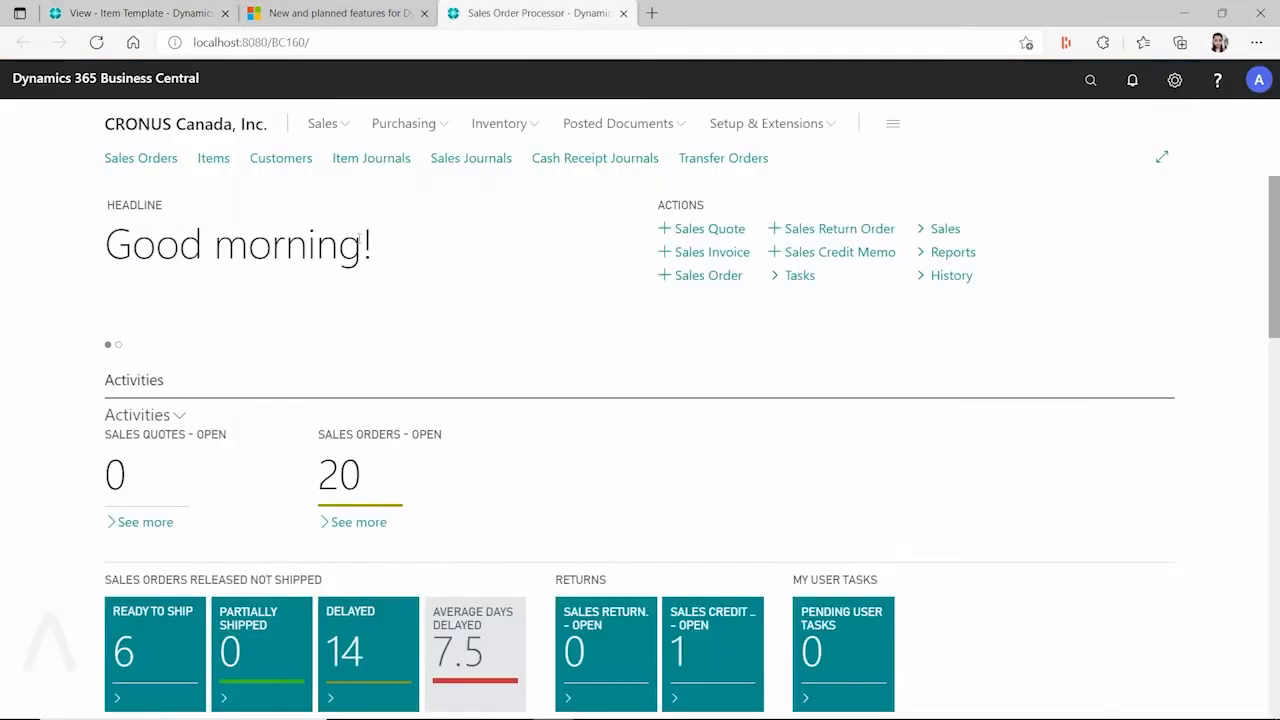
{"action": "left_click", "coordinate": [1089, 79]}
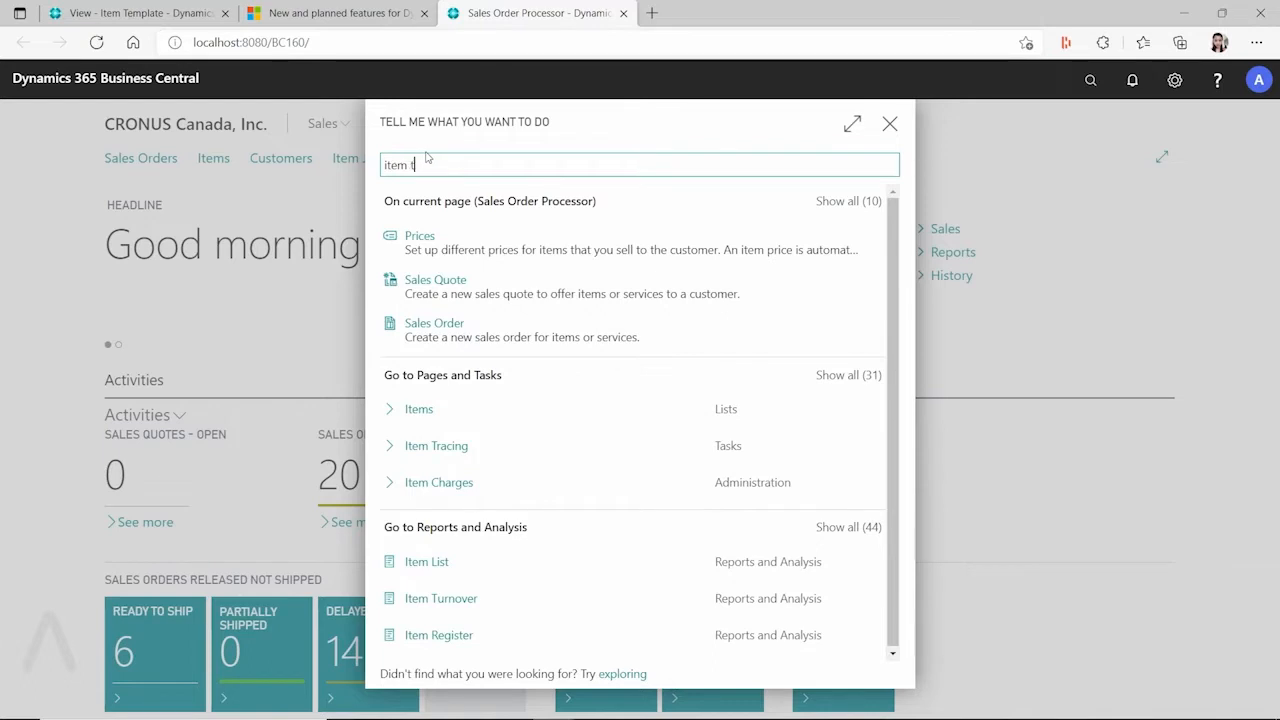
{"action": "type", "text": "emplate"}
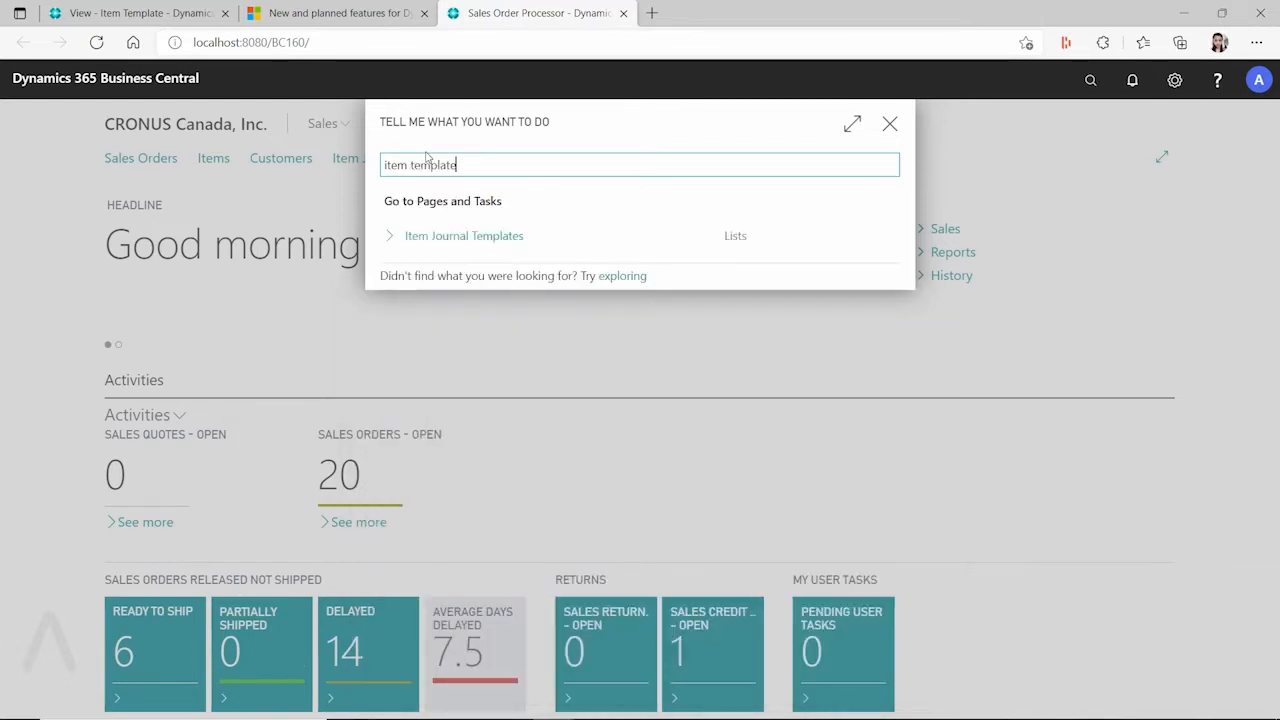
{"action": "key", "text": "BackSpace"}
{"action": "key", "text": "BackSpace"}
{"action": "key", "text": "BackSpace"}
{"action": "key", "text": "BackSpace"}
{"action": "key", "text": "BackSpace"}
{"action": "key", "text": "BackSpace"}
{"action": "key", "text": "BackSpace"}
{"action": "key", "text": "BackSpace"}
{"action": "type", "text": "cont"}
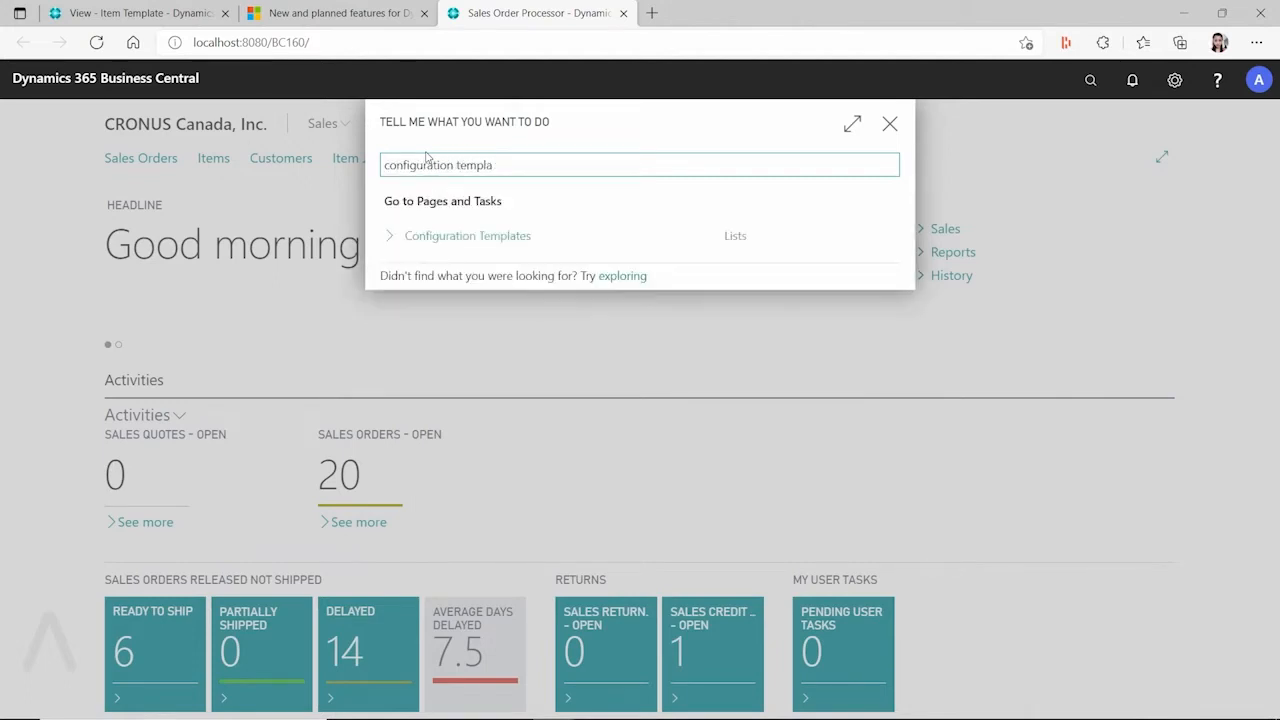
Open Configuration Templates, review customer template CUST000001, then return to the ITEM000001 item template tab
{"action": "left_click", "coordinate": [464, 237]}
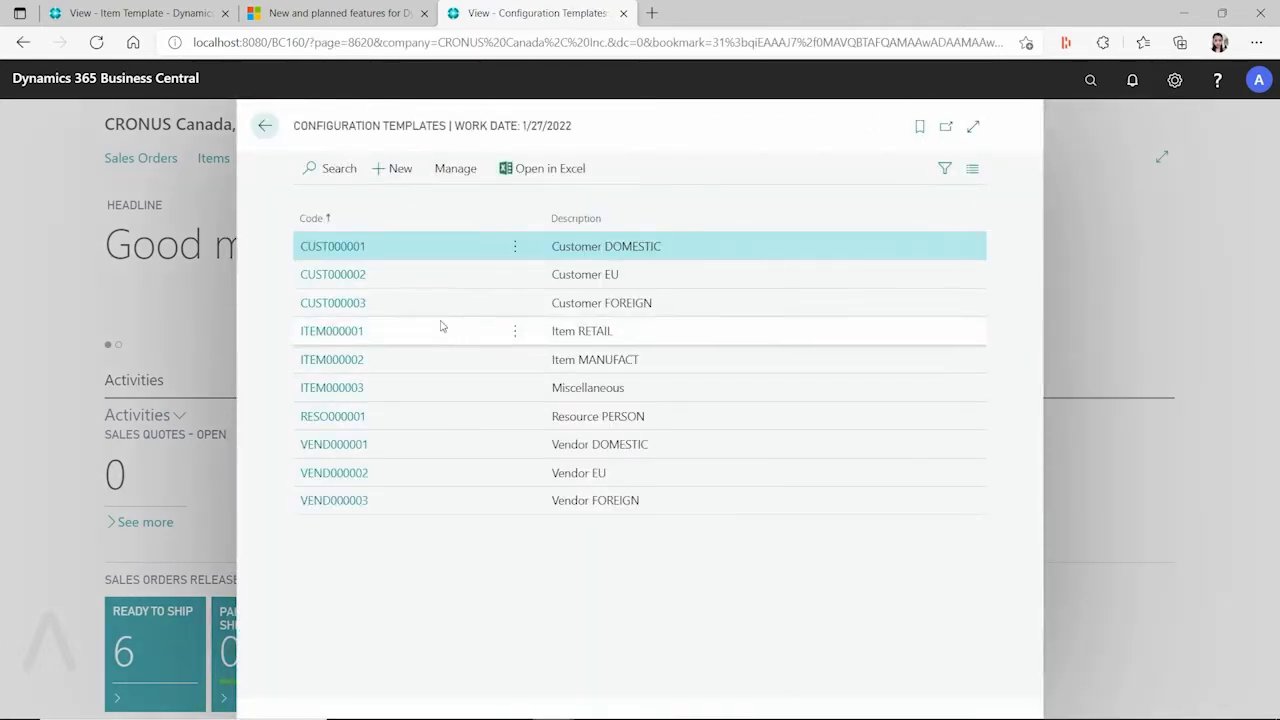
{"action": "left_click", "coordinate": [455, 169]}
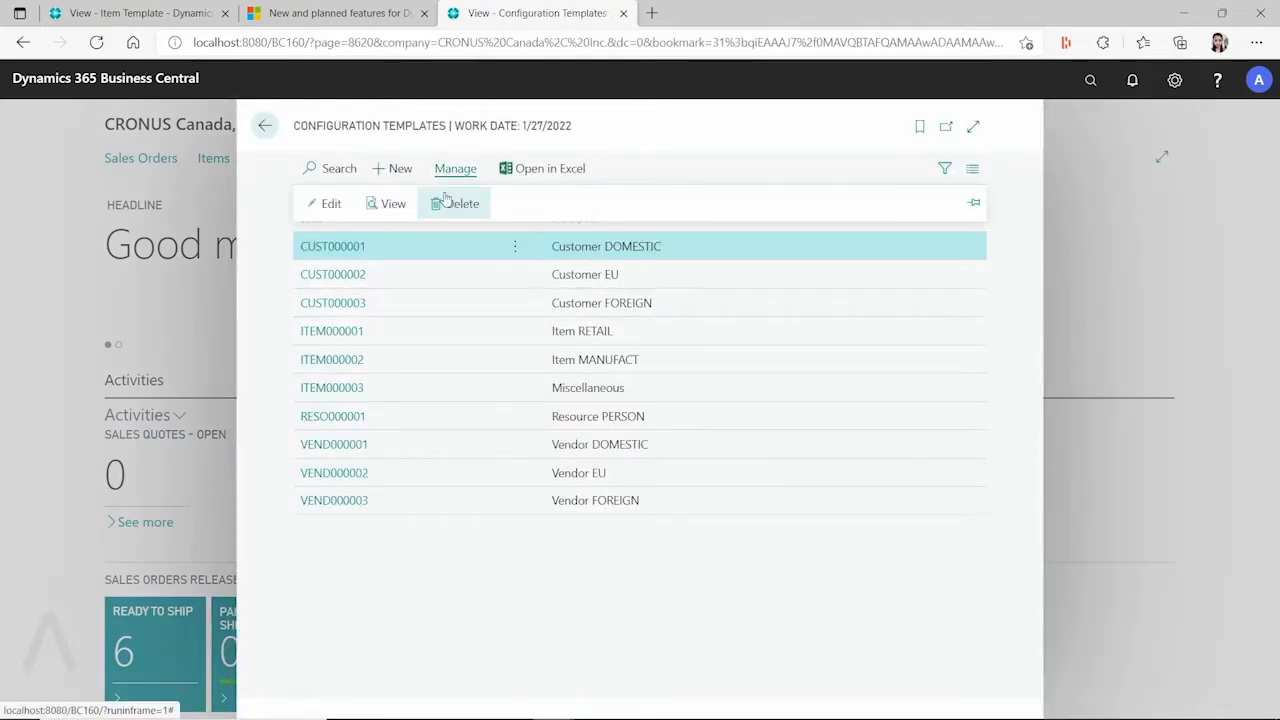
{"action": "left_click", "coordinate": [352, 245]}
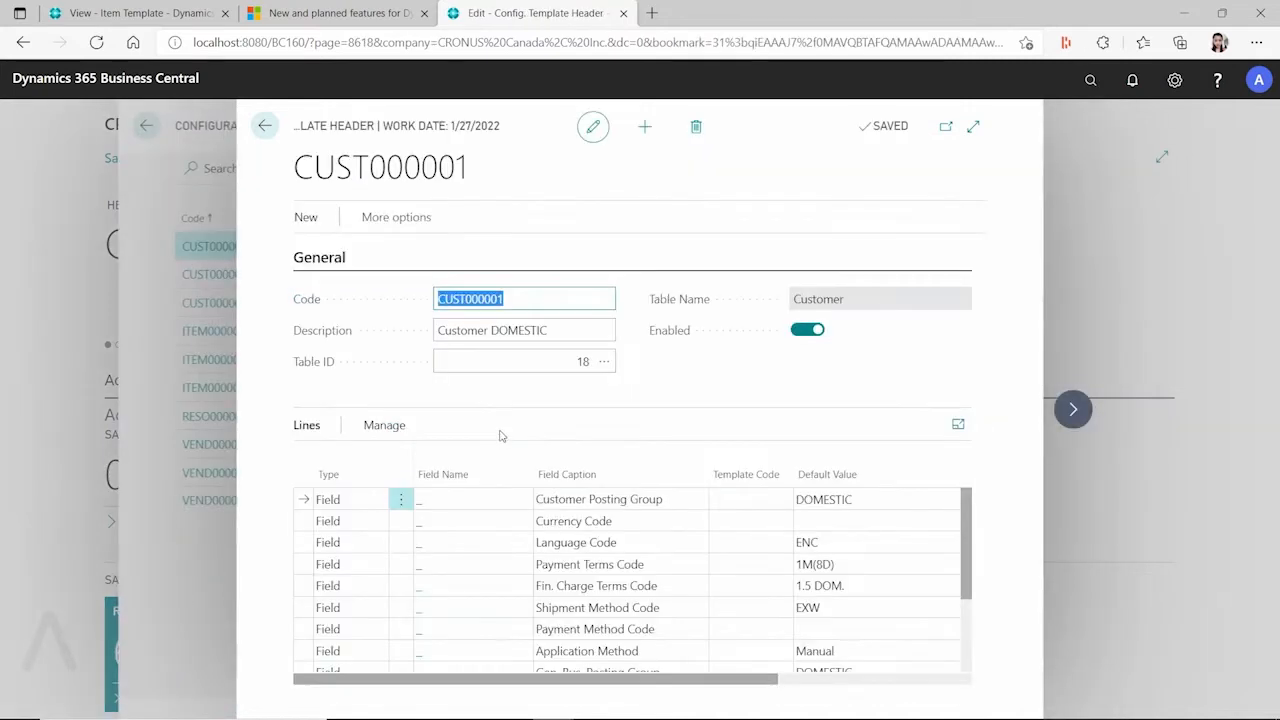
{"action": "scroll", "coordinate": [400, 565], "scroll_direction": "down", "scroll_amount": 2}
{"action": "scroll", "coordinate": [400, 580], "scroll_direction": "up", "scroll_amount": 2}
{"action": "left_click", "coordinate": [274, 128]}
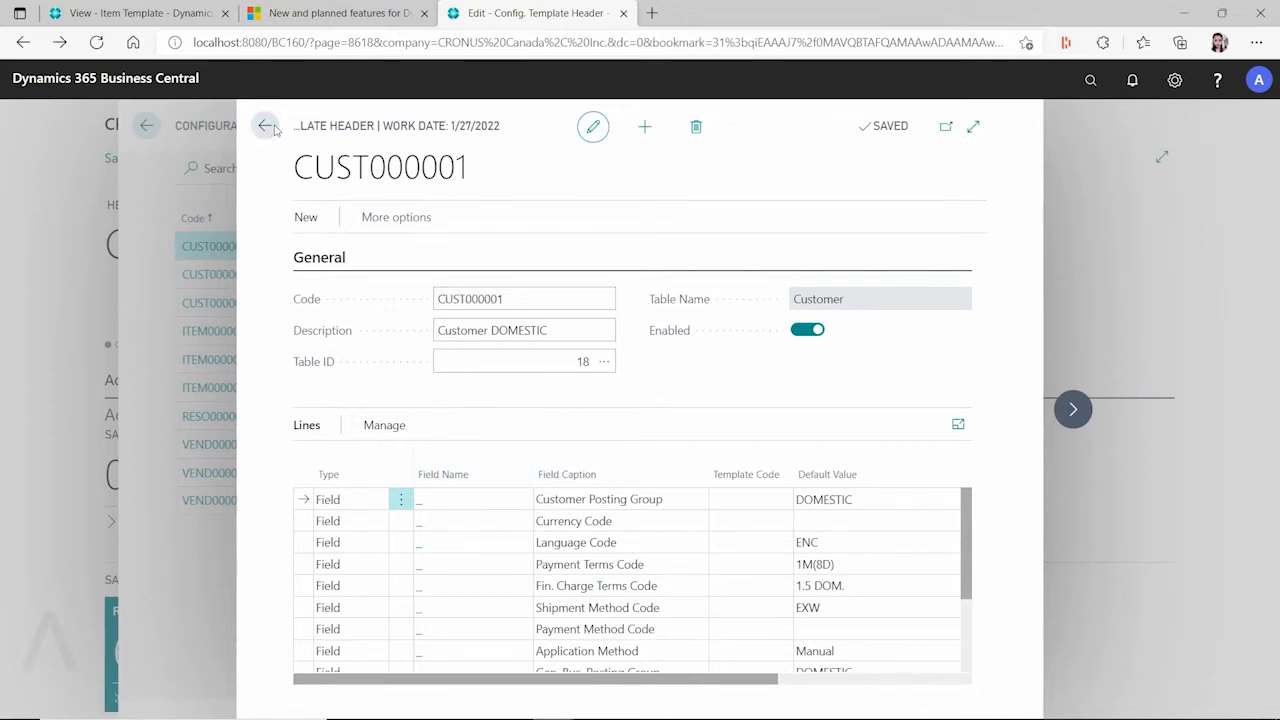
{"action": "left_click", "coordinate": [183, 13]}
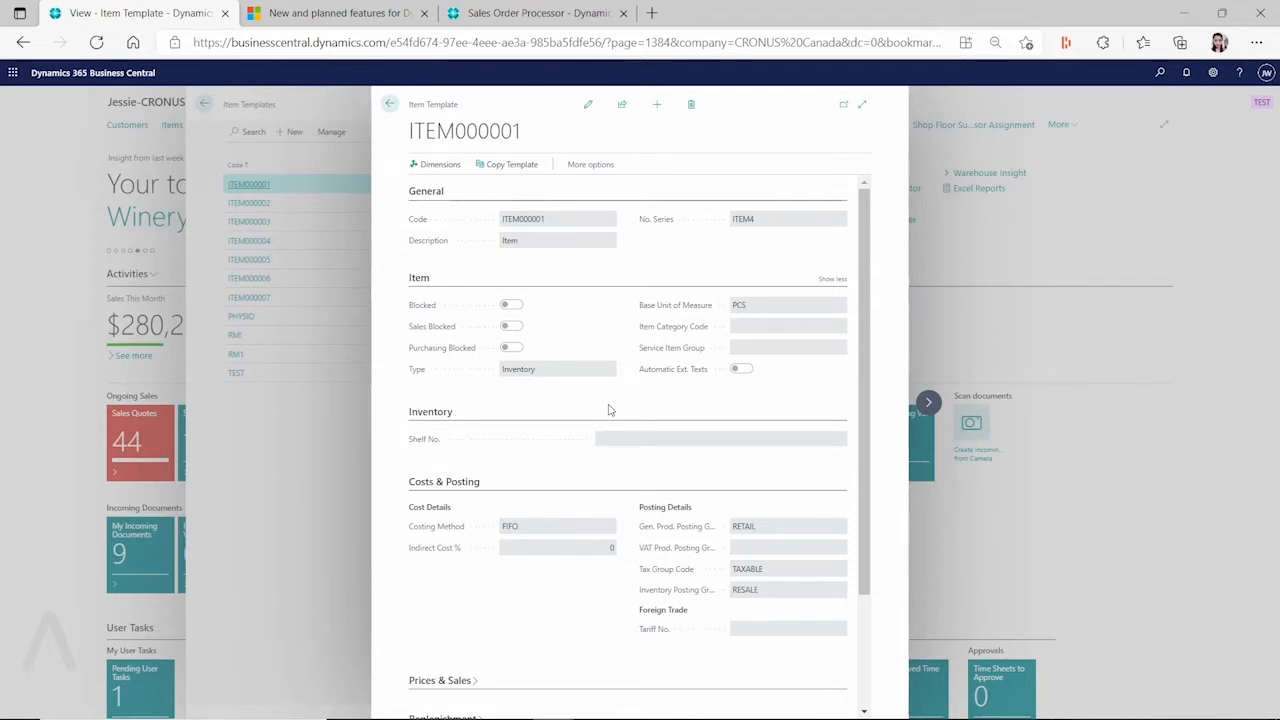
Find 'no. series' in Tell Me and open the No. Series list
{"action": "left_click", "coordinate": [1160, 72]}
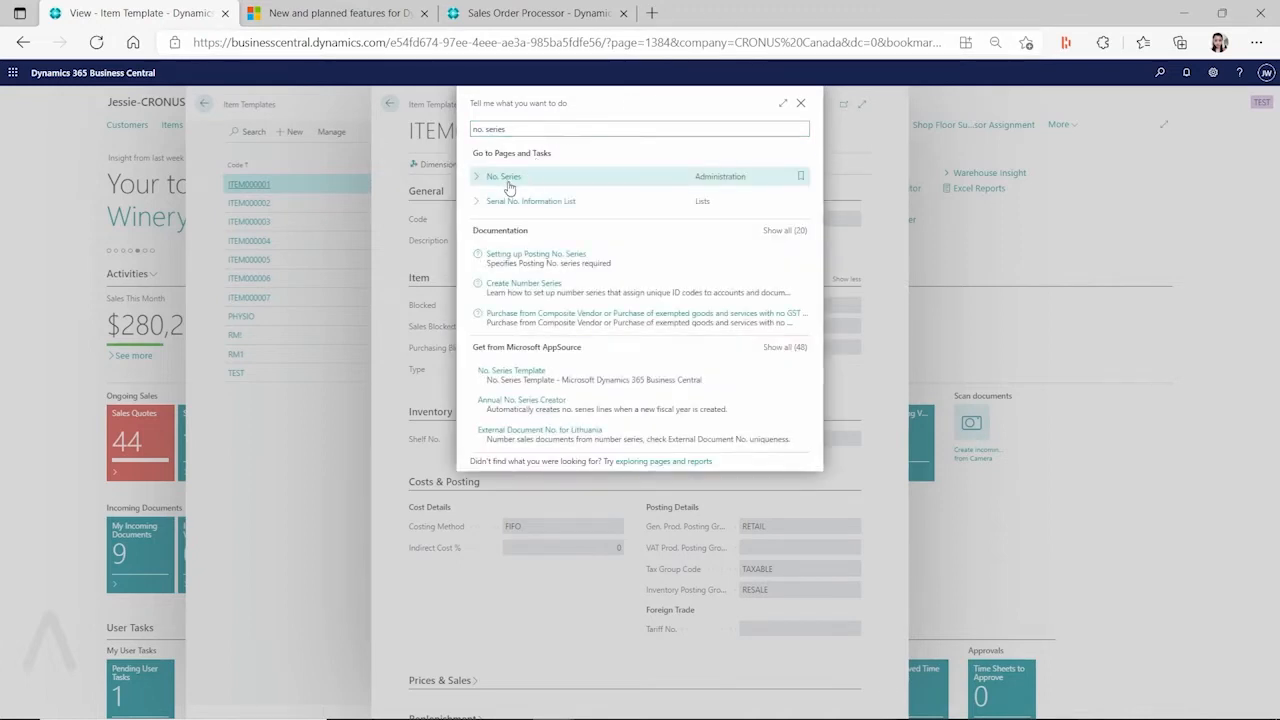
{"action": "left_click", "coordinate": [507, 180]}
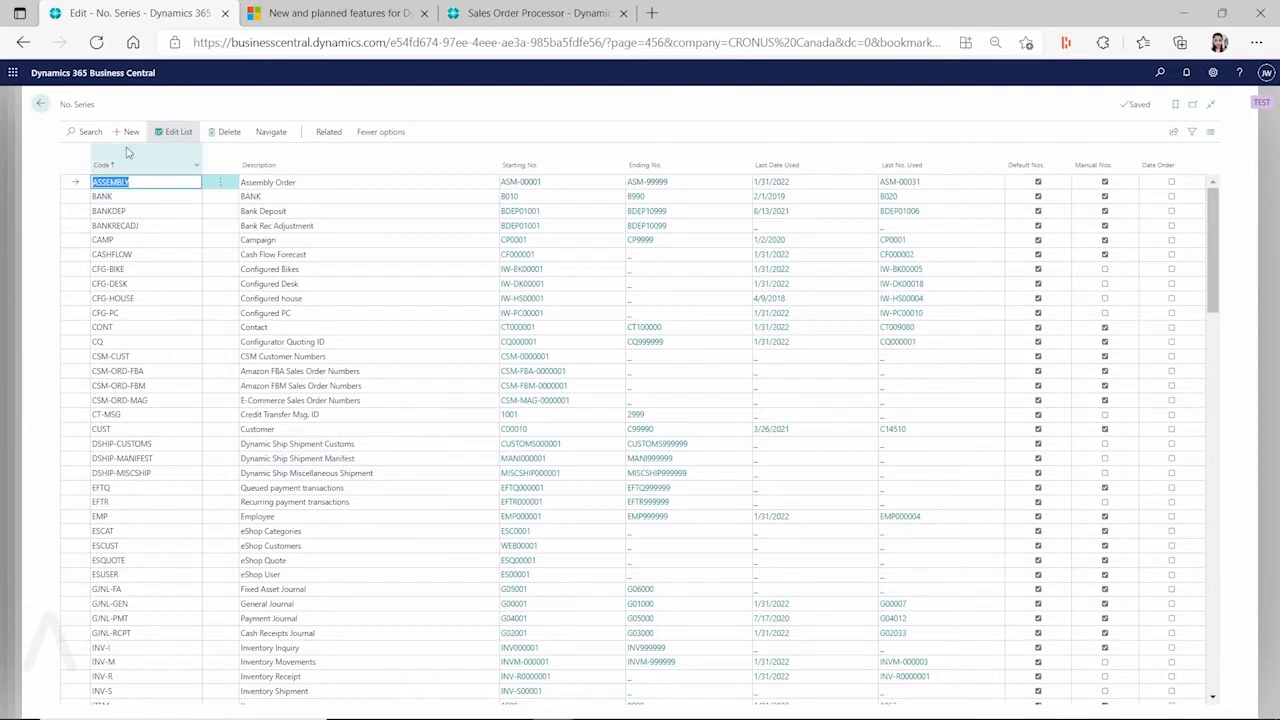
Filter the No. Series list by 'item' to show ITEM, ITEM1 and ITEM4
{"action": "left_click", "coordinate": [83, 128]}
{"action": "type", "text": "i"}
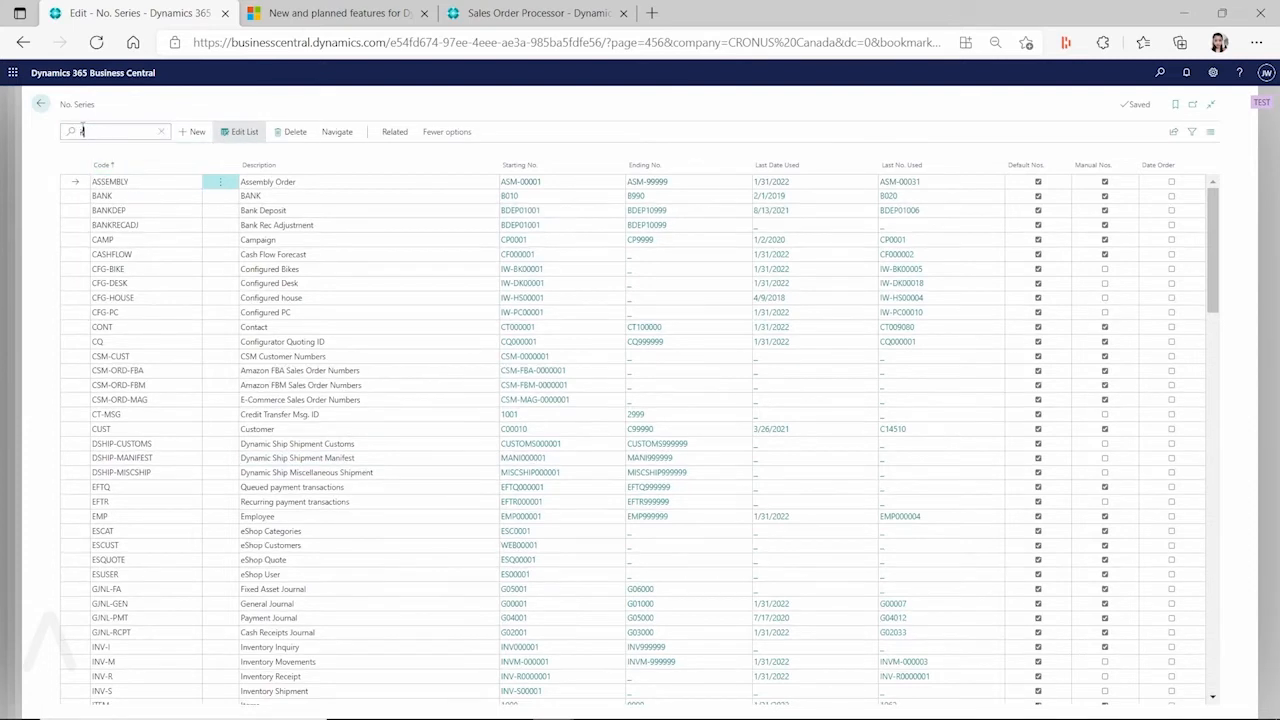
{"action": "type", "text": "tem"}
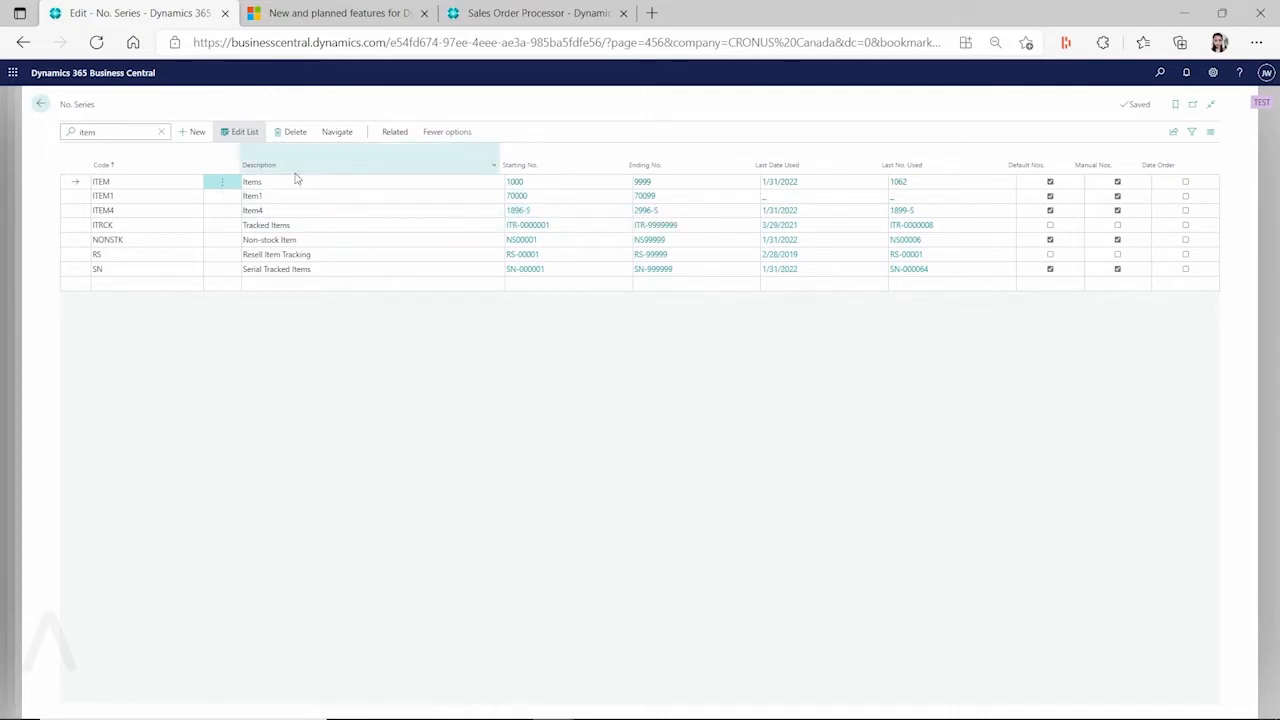
{"action": "left_click", "coordinate": [394, 134]}
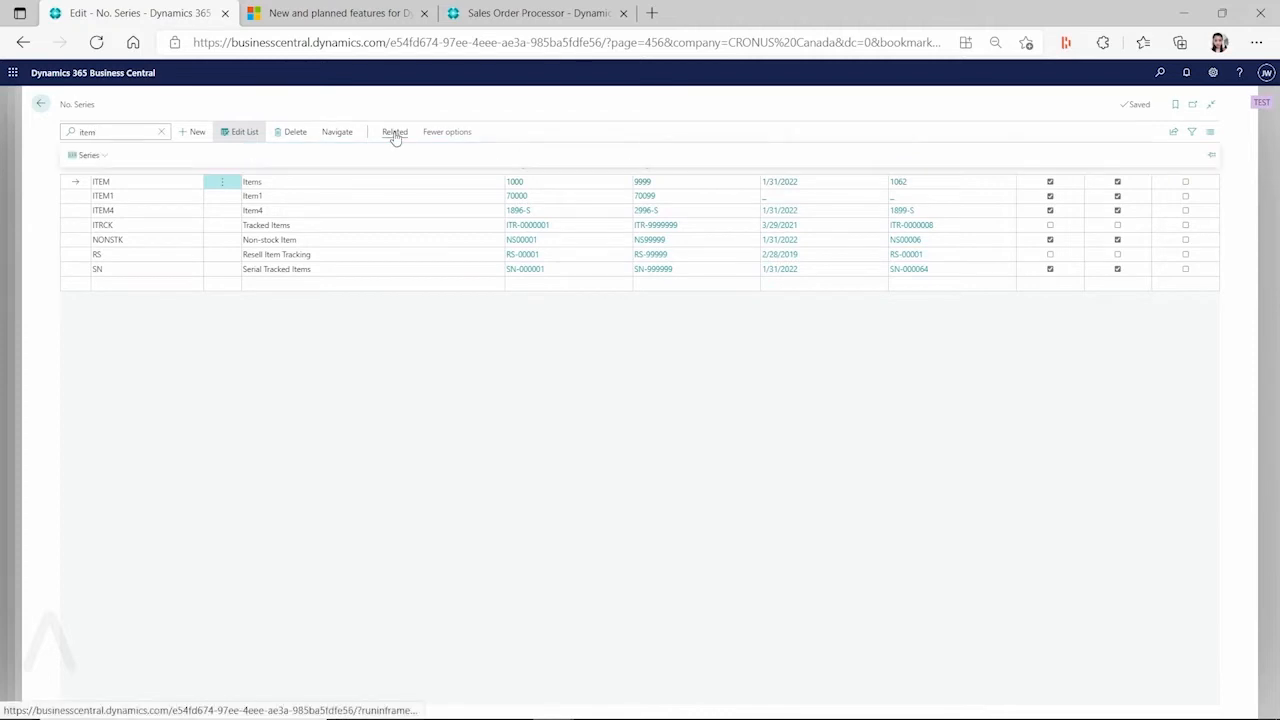
{"action": "left_click", "coordinate": [100, 158]}
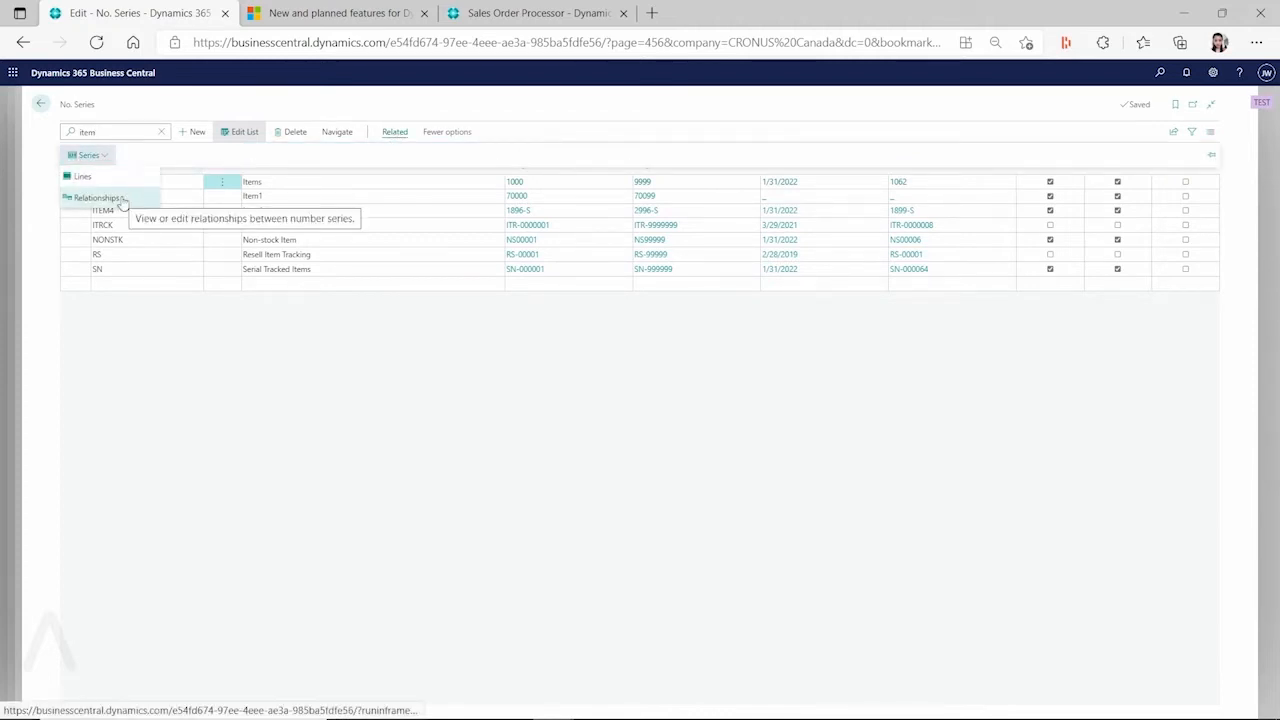
{"action": "left_click", "coordinate": [122, 199]}
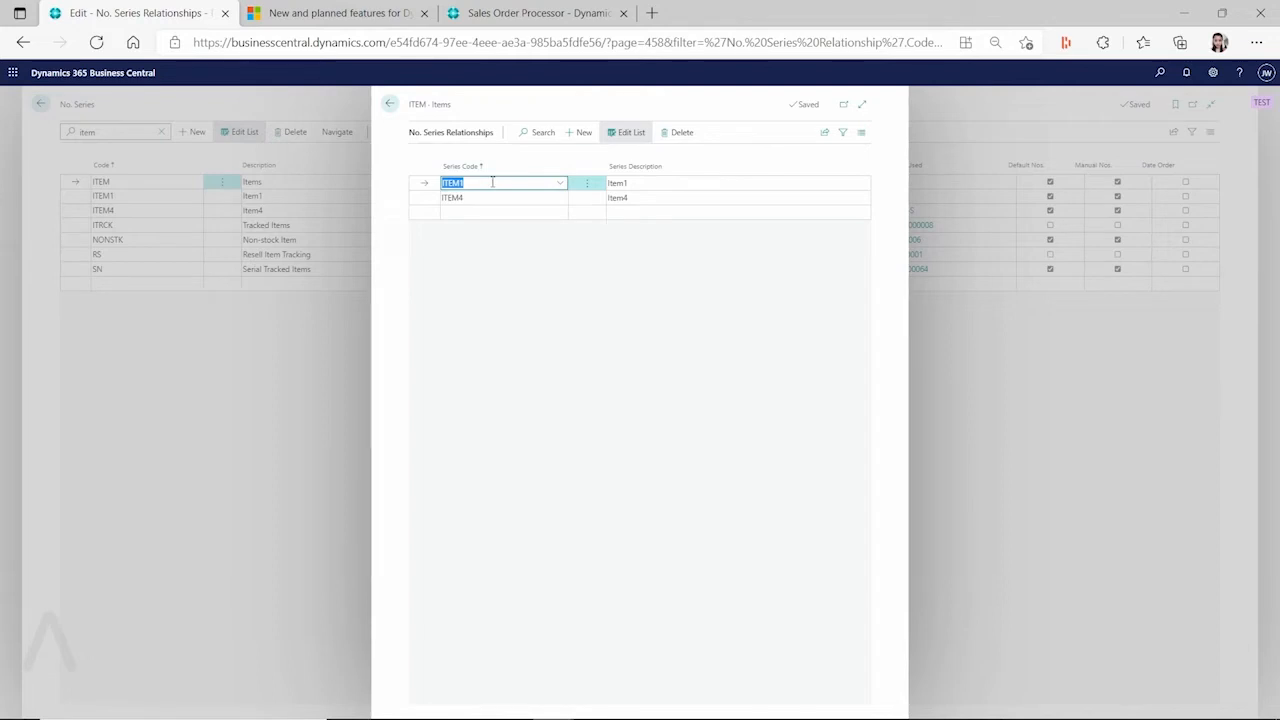
{"action": "left_click", "coordinate": [390, 104]}
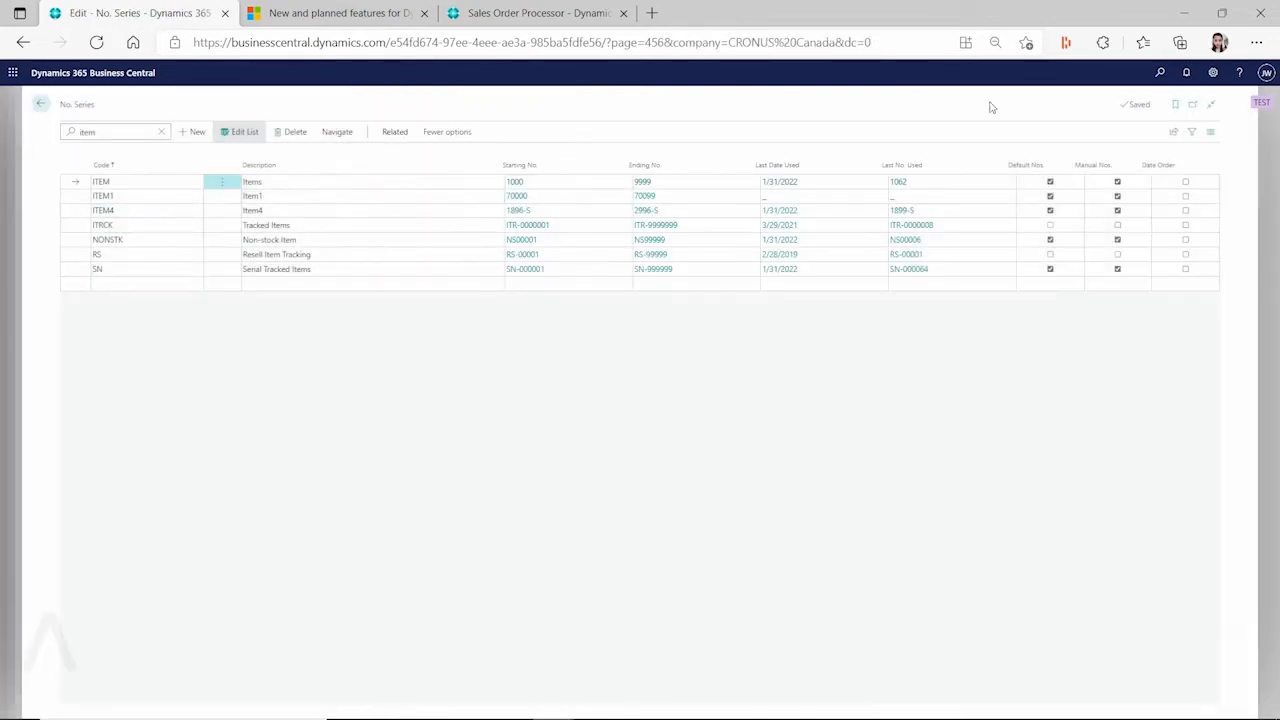
Open the Items list and create new item 1063 from the ITEM000002 (Item No Sales Tax) template
{"action": "left_click", "coordinate": [1160, 73]}
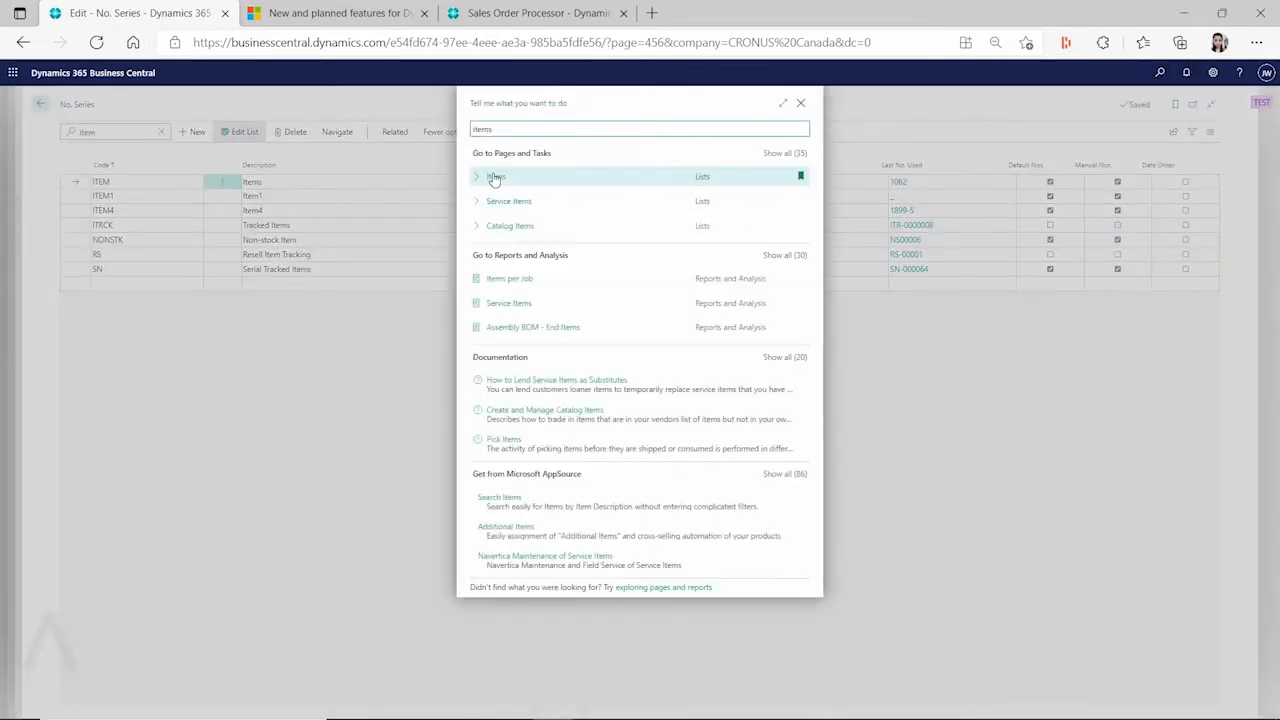
{"action": "left_click", "coordinate": [495, 486]}
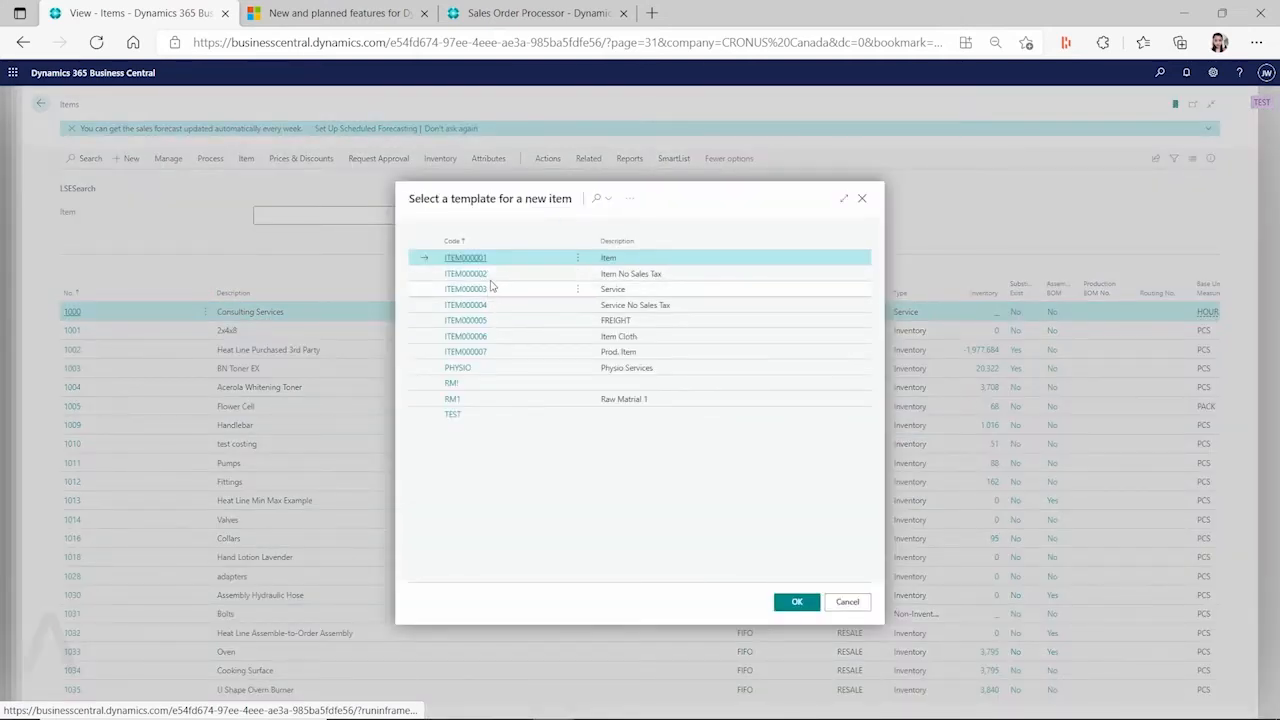
{"action": "left_click", "coordinate": [495, 274]}
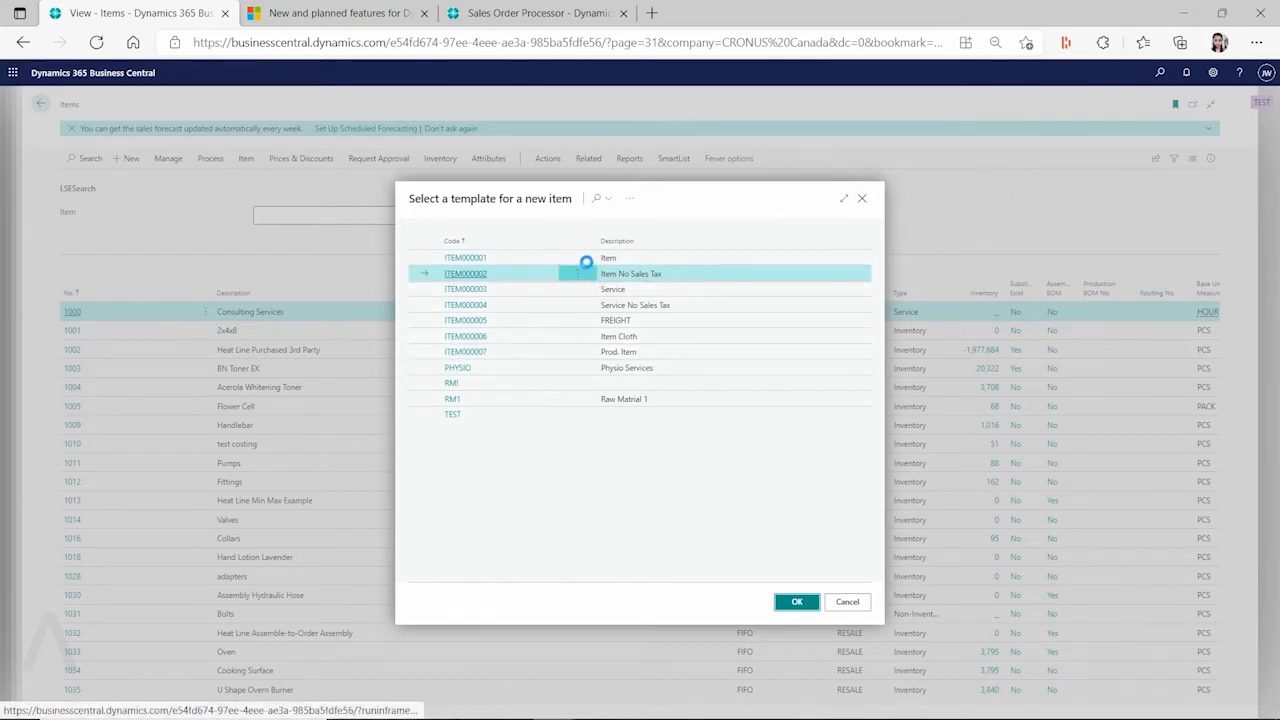
{"action": "double_click", "coordinate": [586, 266]}
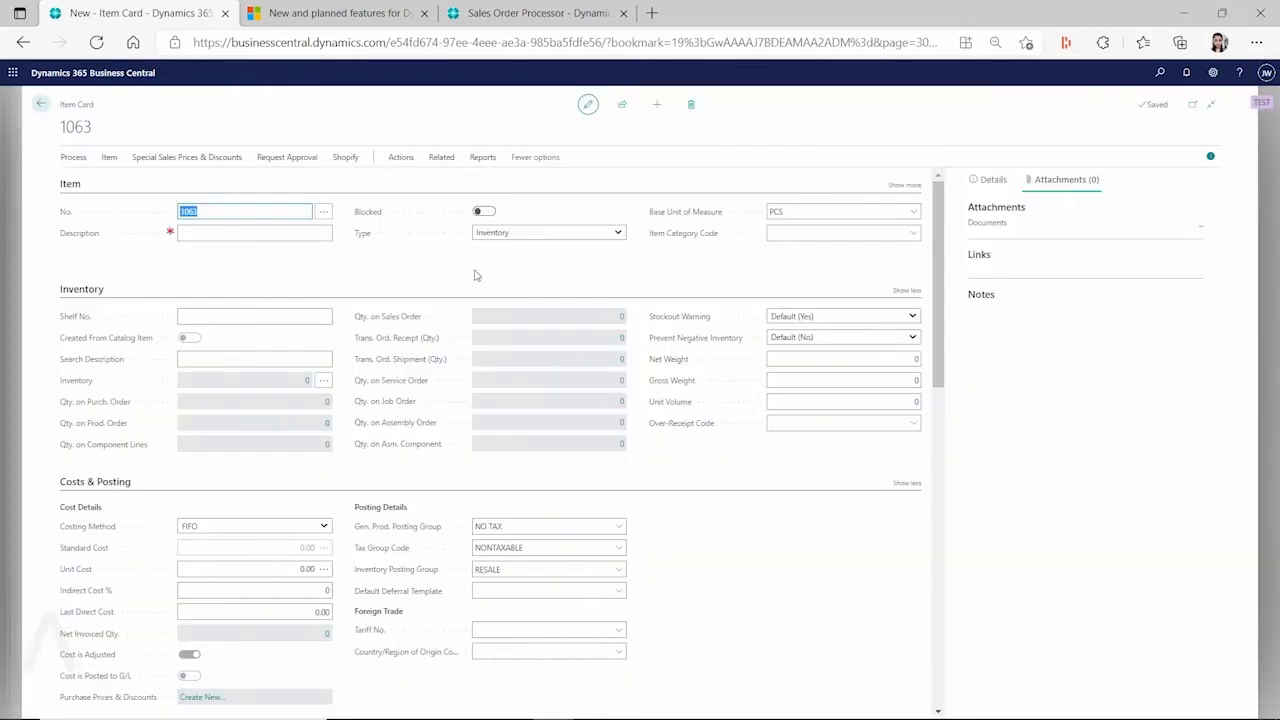
Try renumbering item 1063 with series ITEM4, dismiss the 1900-S duplicate error, and close the card
{"action": "left_click", "coordinate": [323, 211]}
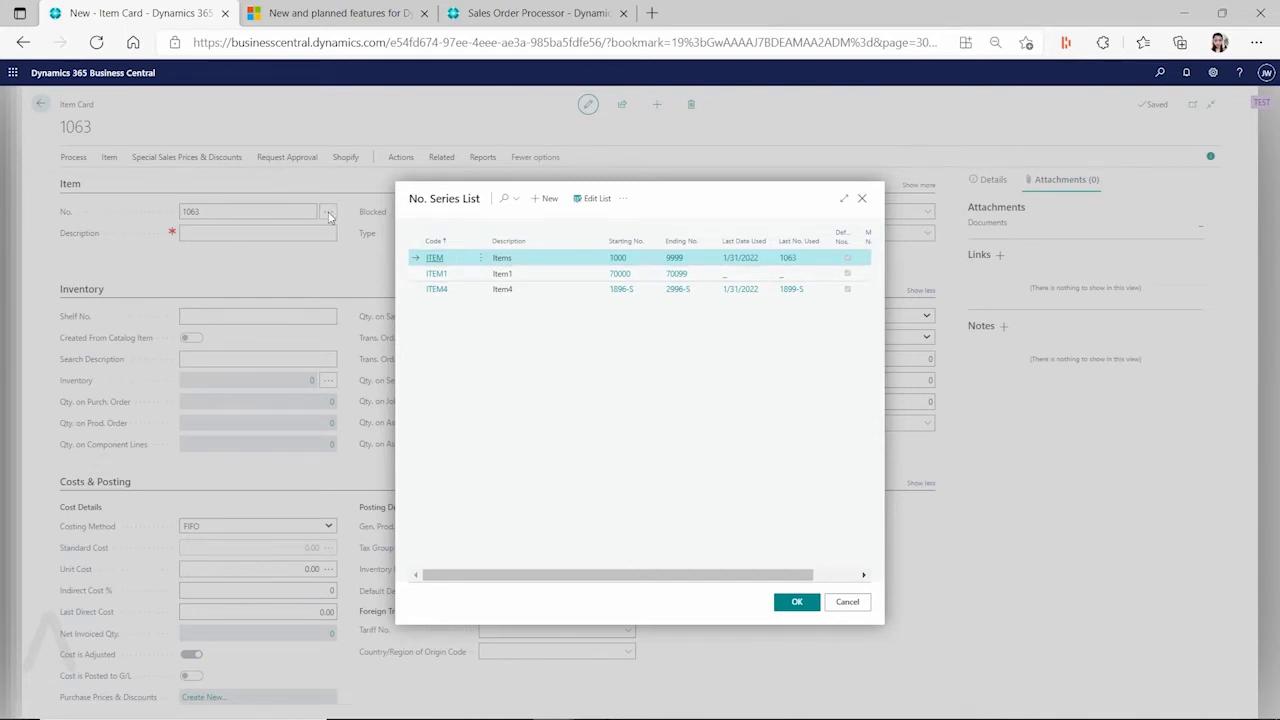
{"action": "left_click", "coordinate": [463, 294]}
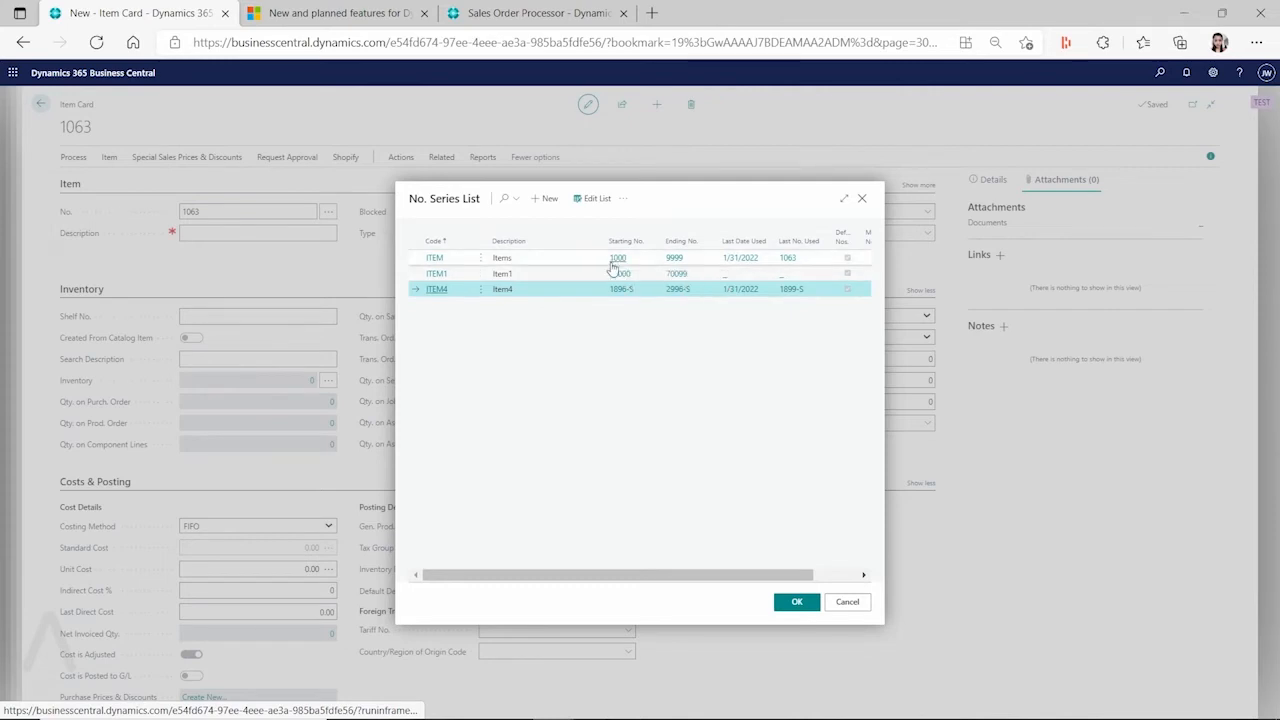
{"action": "left_click", "coordinate": [792, 605]}
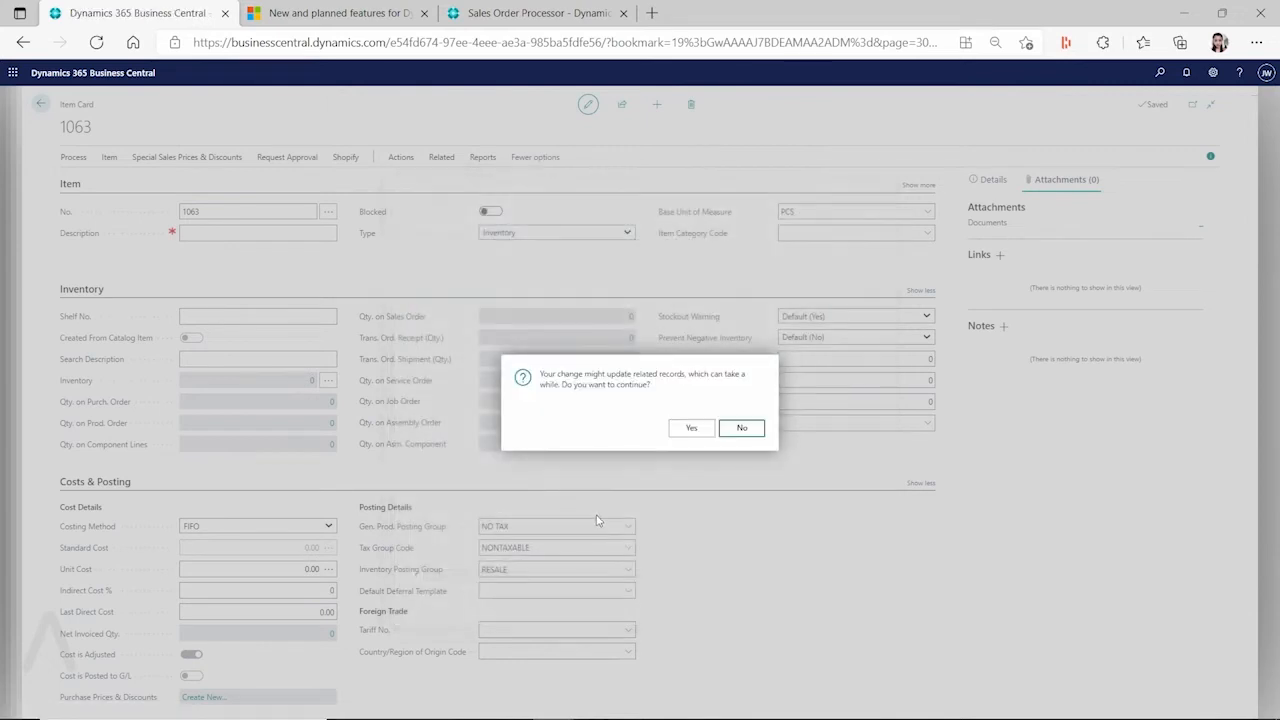
{"action": "left_click", "coordinate": [700, 432]}
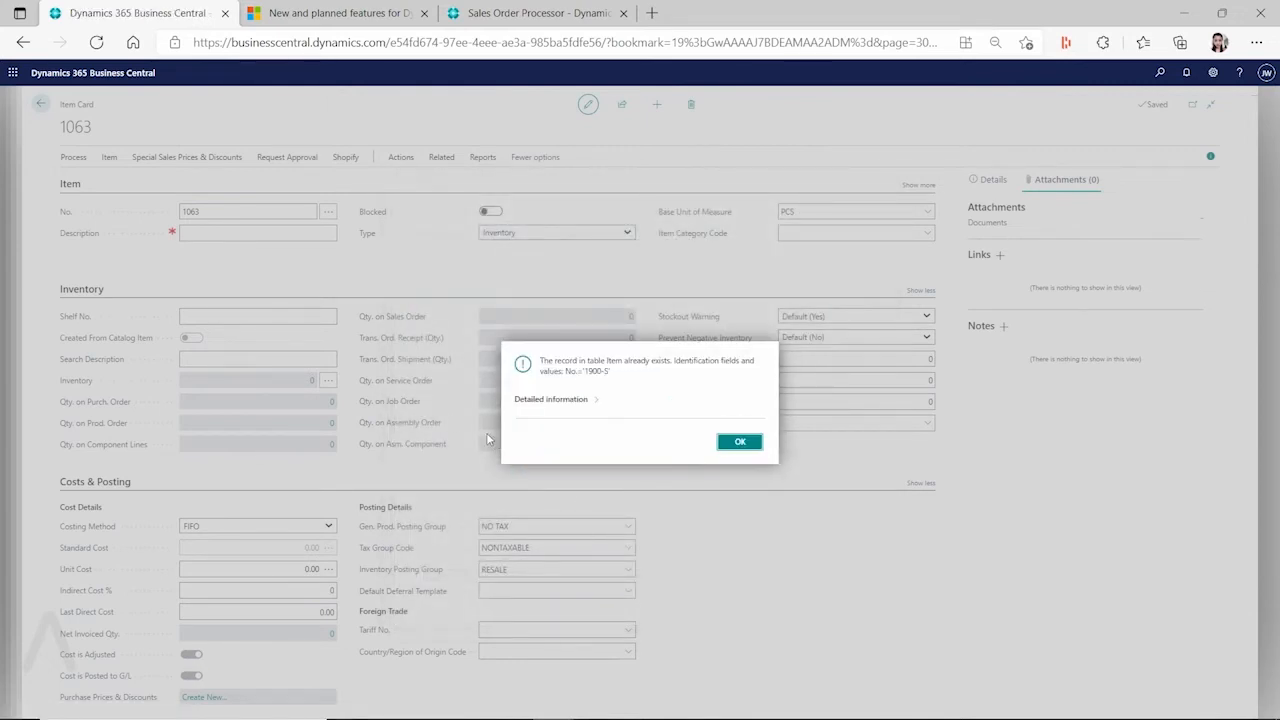
{"action": "left_click", "coordinate": [740, 442]}
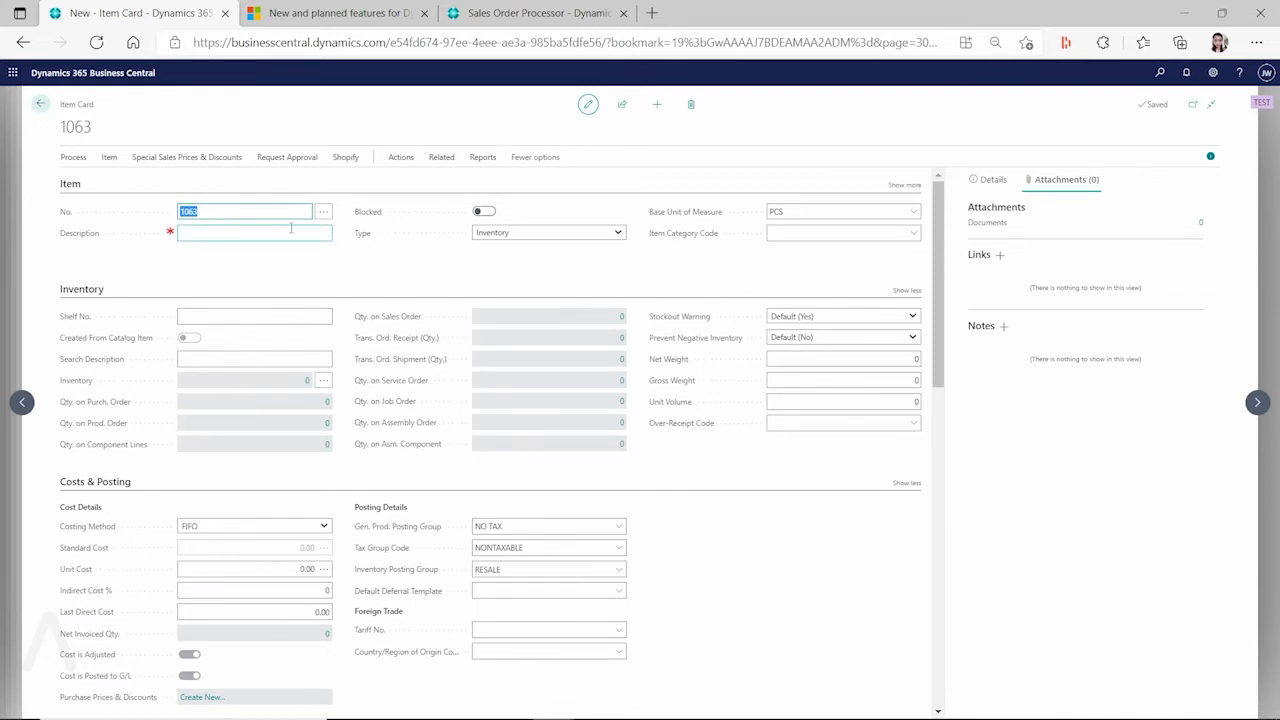
{"action": "left_click", "coordinate": [40, 104]}
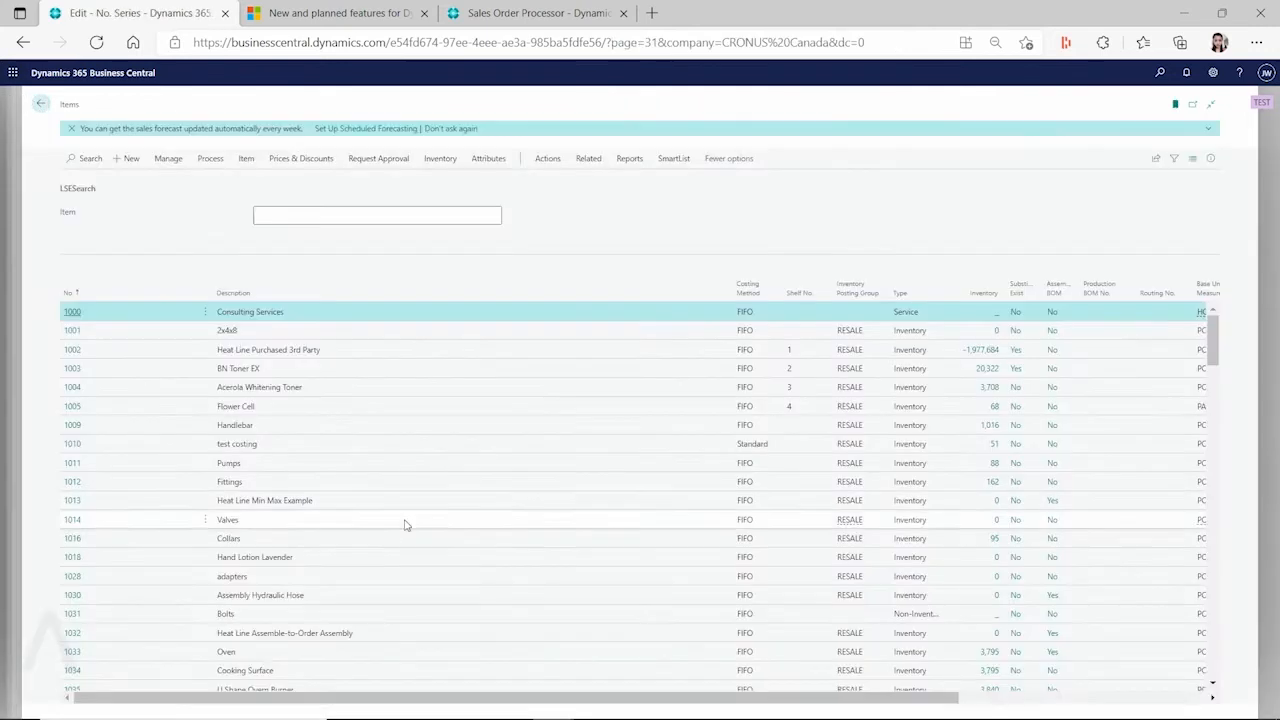
Reopen template ITEM000001 full-page, inspect its ITEM4 number series, then start a Tell Me search
{"action": "left_click", "coordinate": [42, 104]}
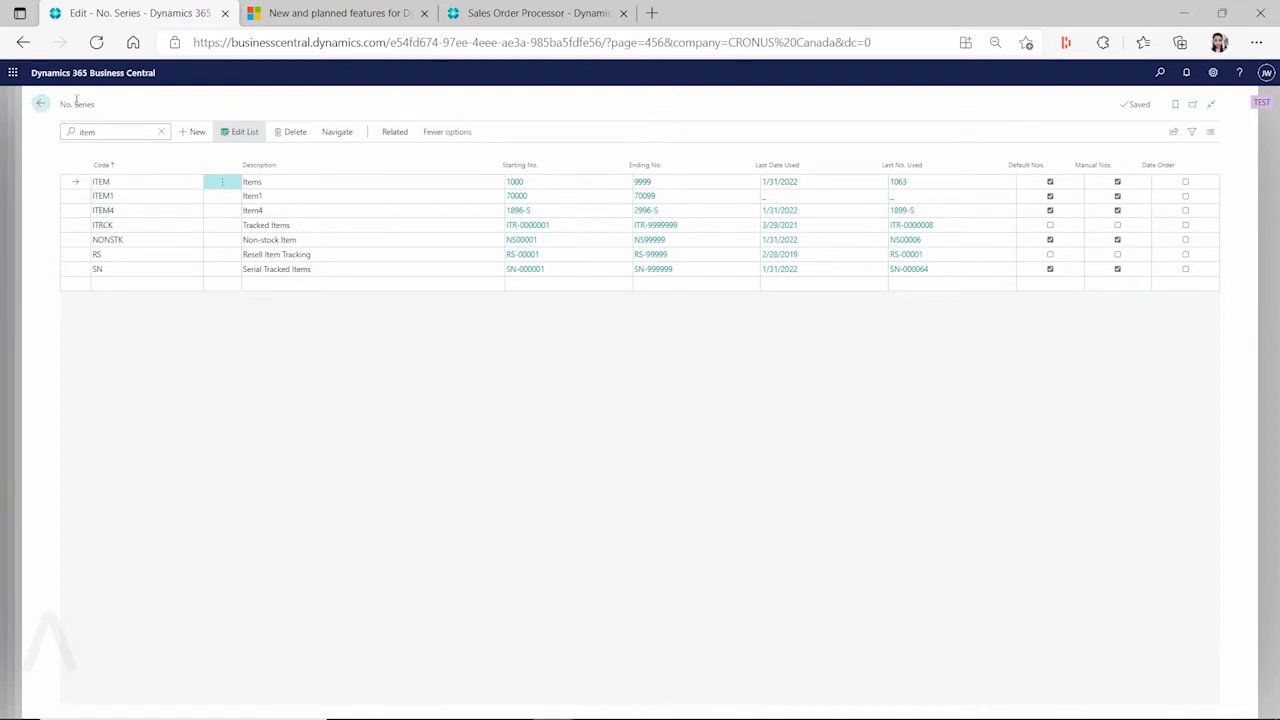
{"action": "left_click", "coordinate": [40, 105]}
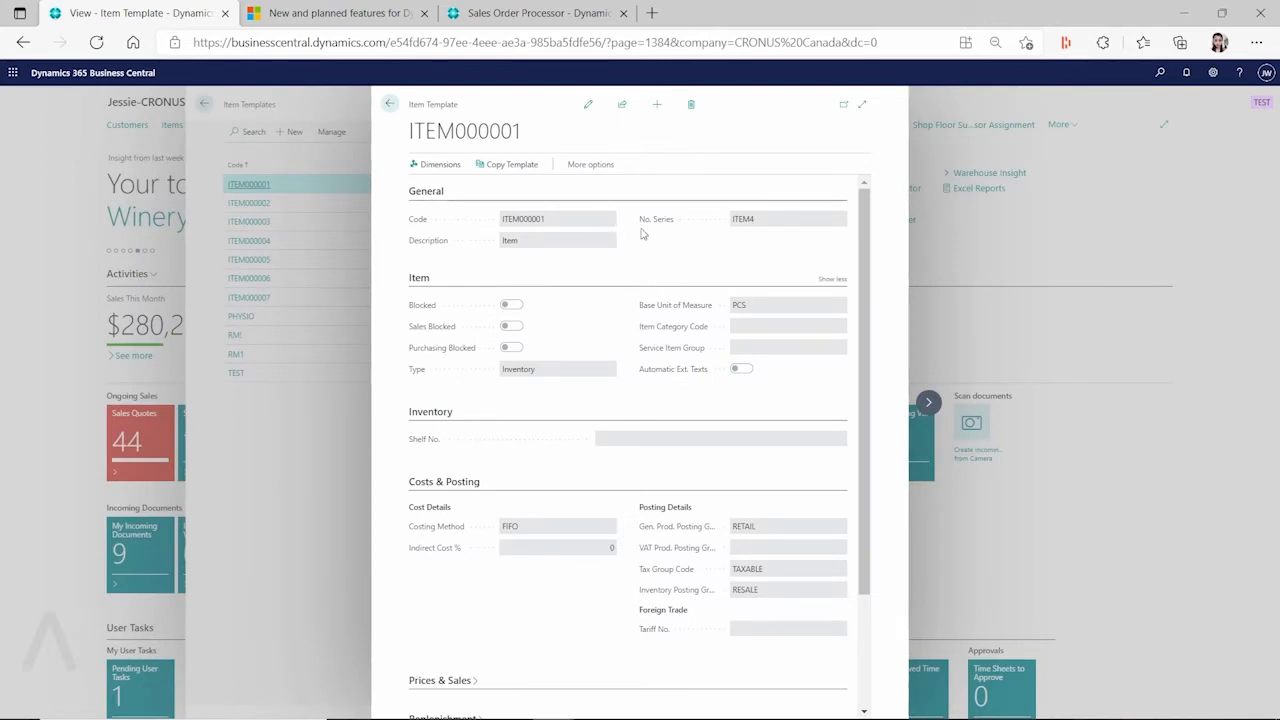
{"action": "left_click", "coordinate": [861, 104]}
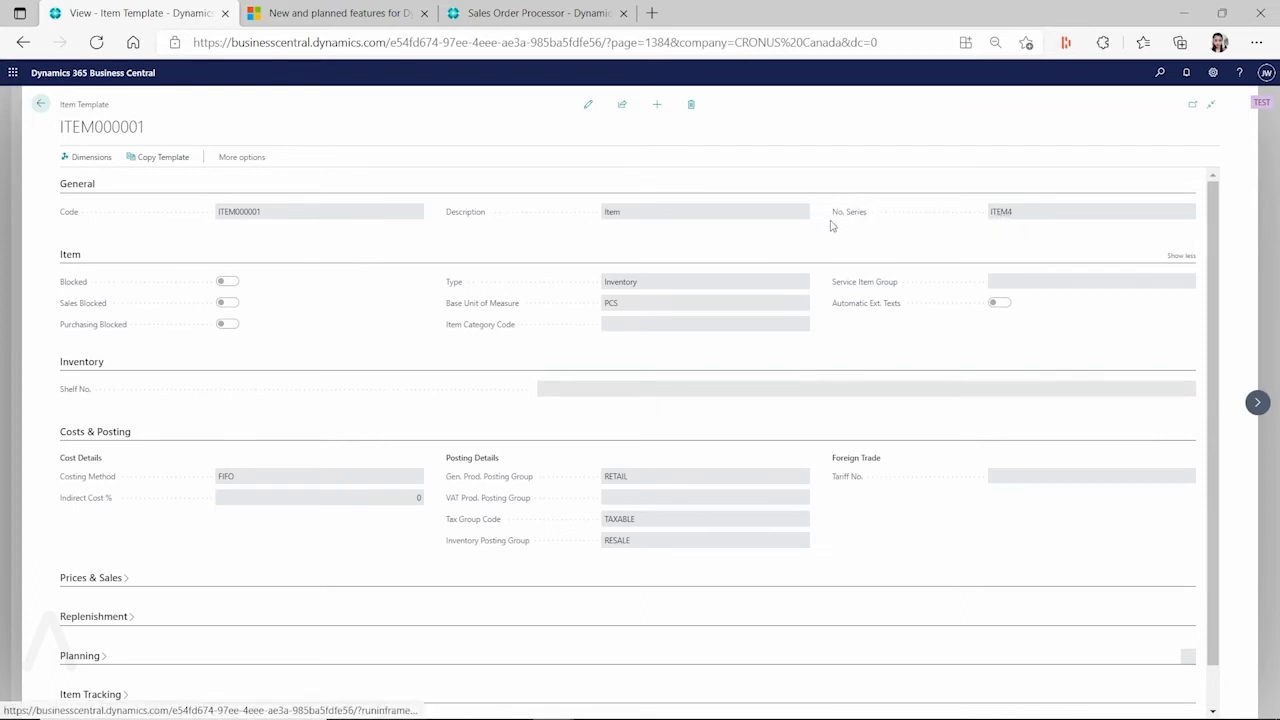
{"action": "left_click", "coordinate": [1003, 212]}
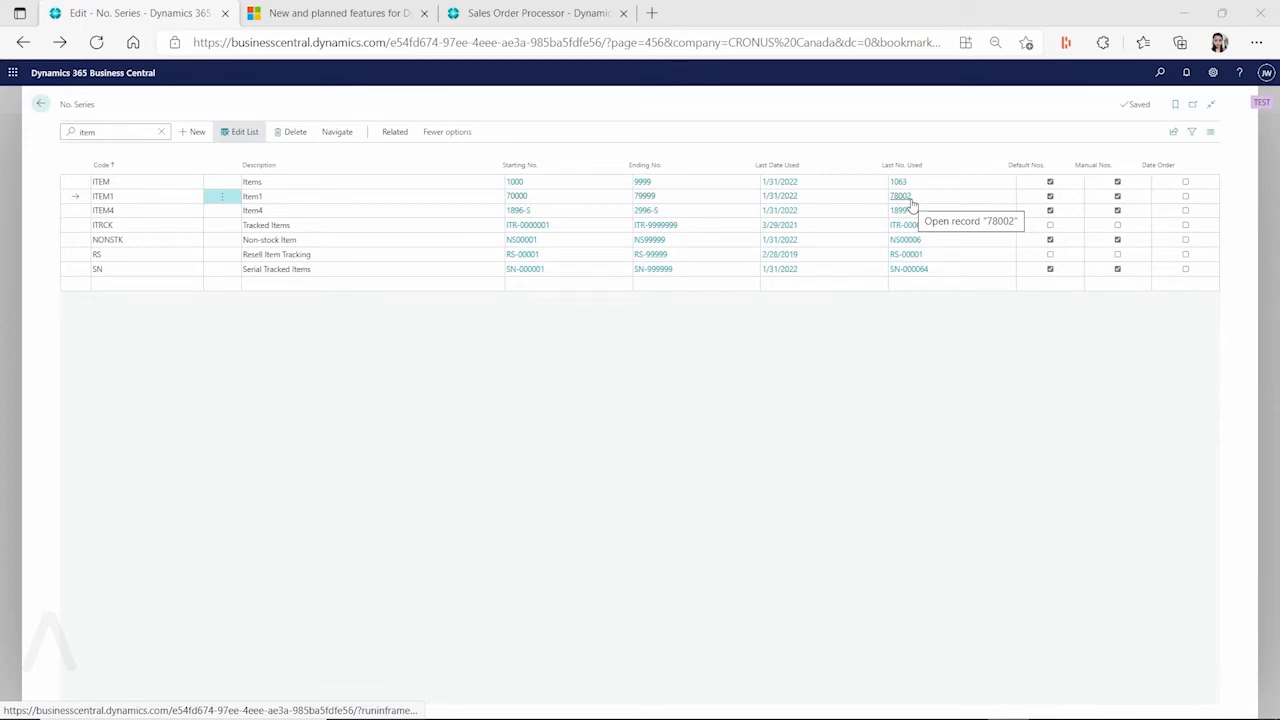
{"action": "key", "text": "alt+q"}
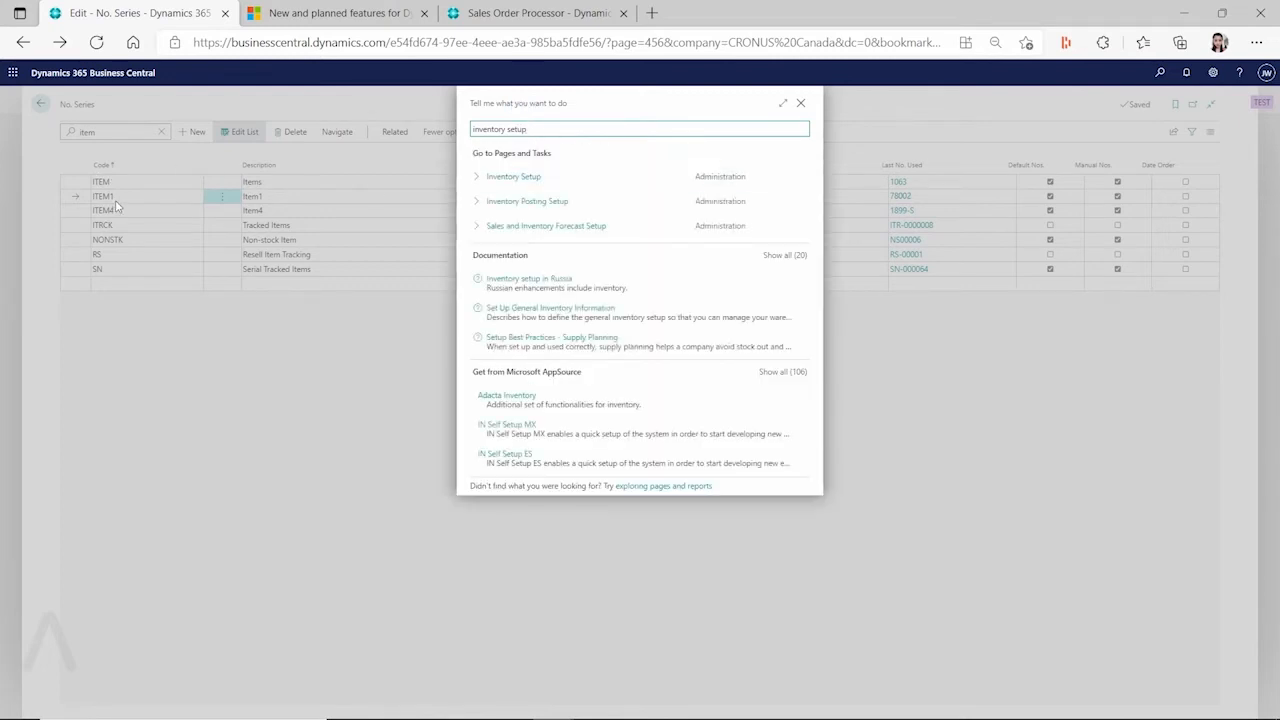
{"action": "left_click", "coordinate": [535, 178]}
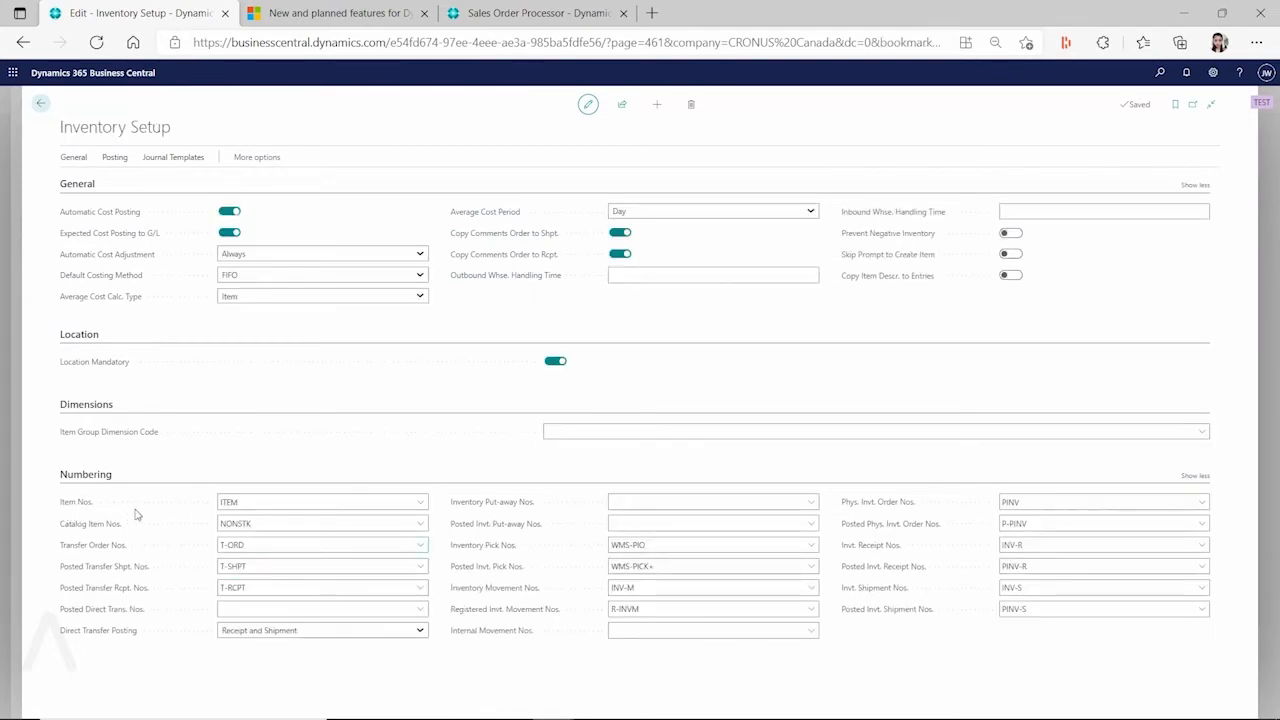
{"action": "left_click", "coordinate": [241, 505]}
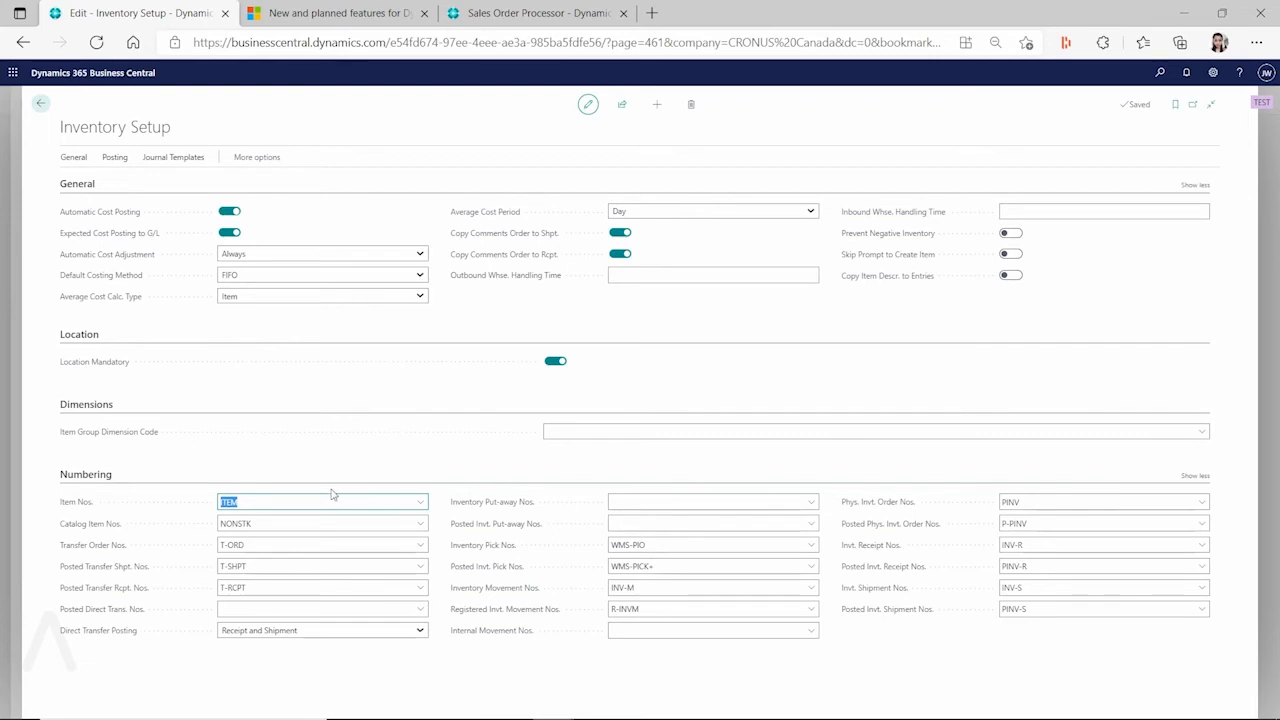
{"action": "left_click", "coordinate": [40, 104]}
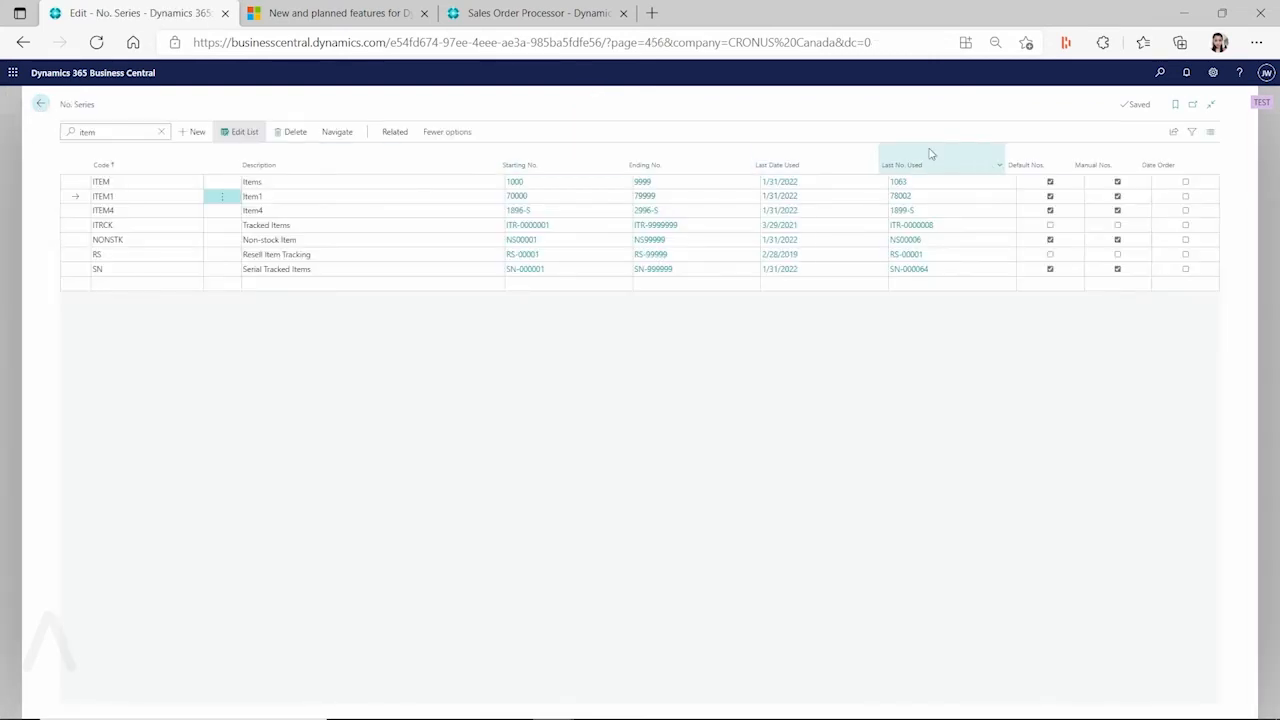
Search Tell Me for 'item template' and open the RM1 item template
{"action": "left_click", "coordinate": [1160, 73]}
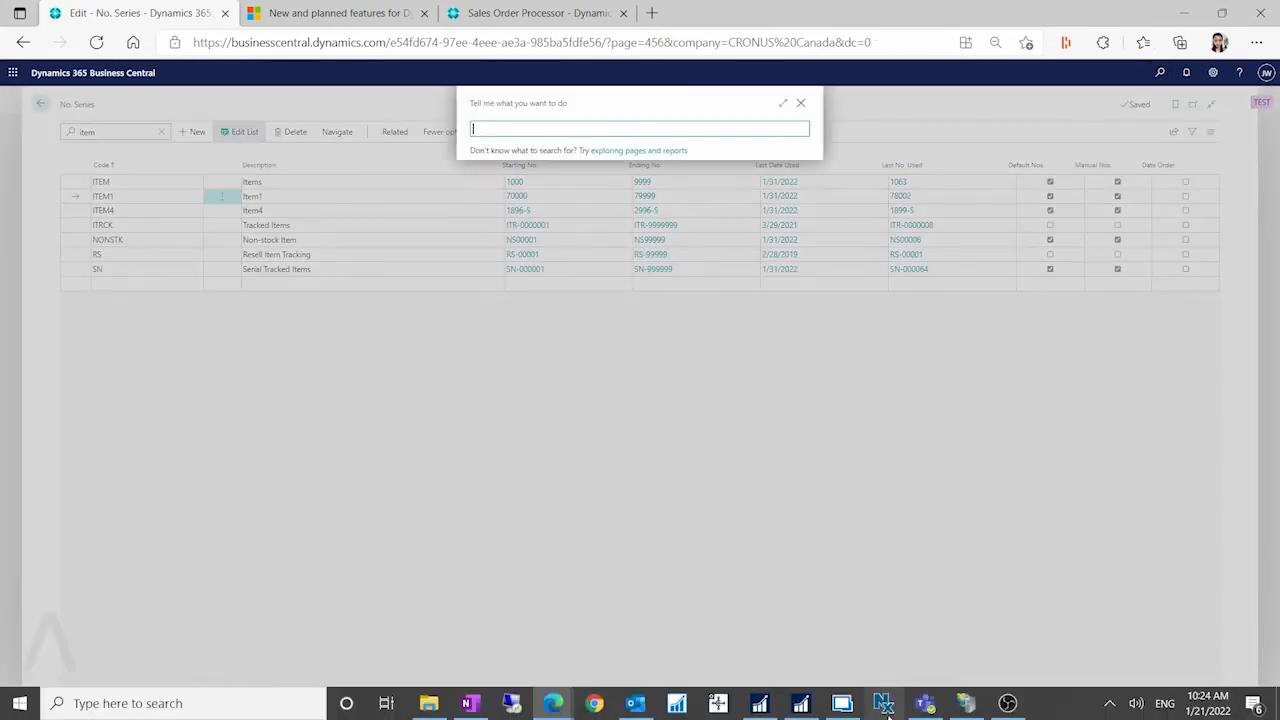
{"action": "type", "text": "item te"}
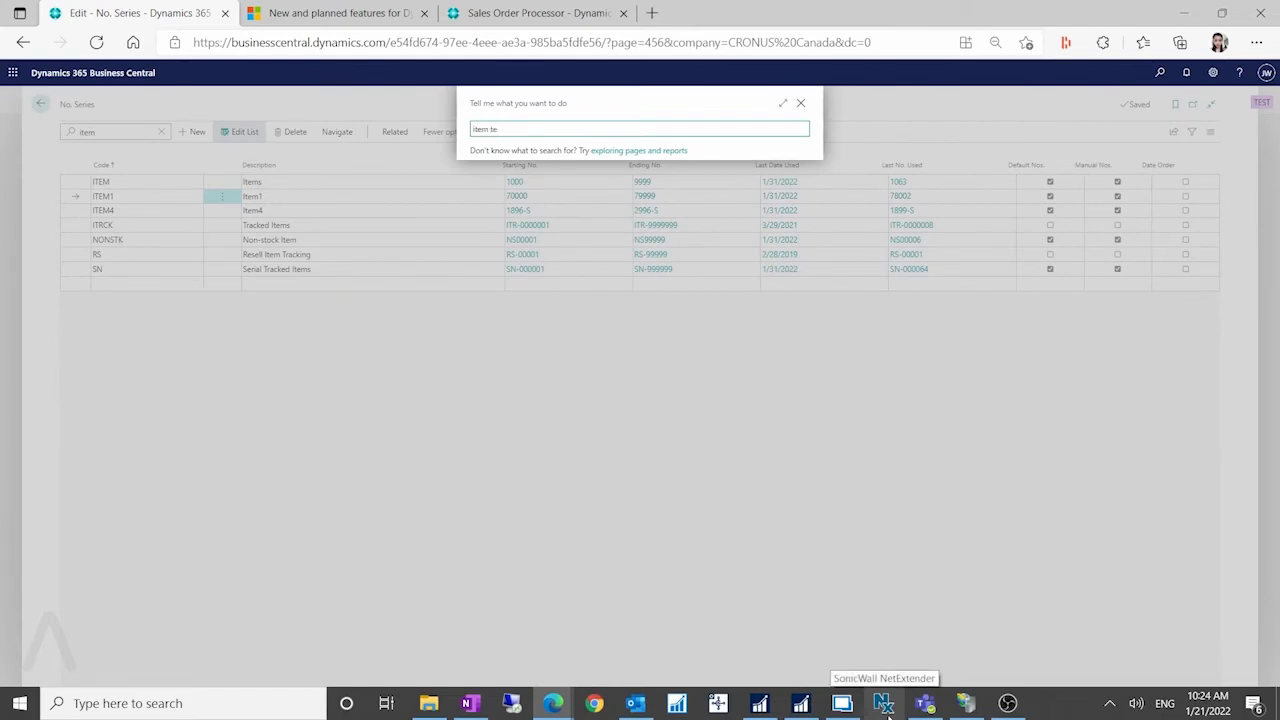
{"action": "type", "text": "mplate"}
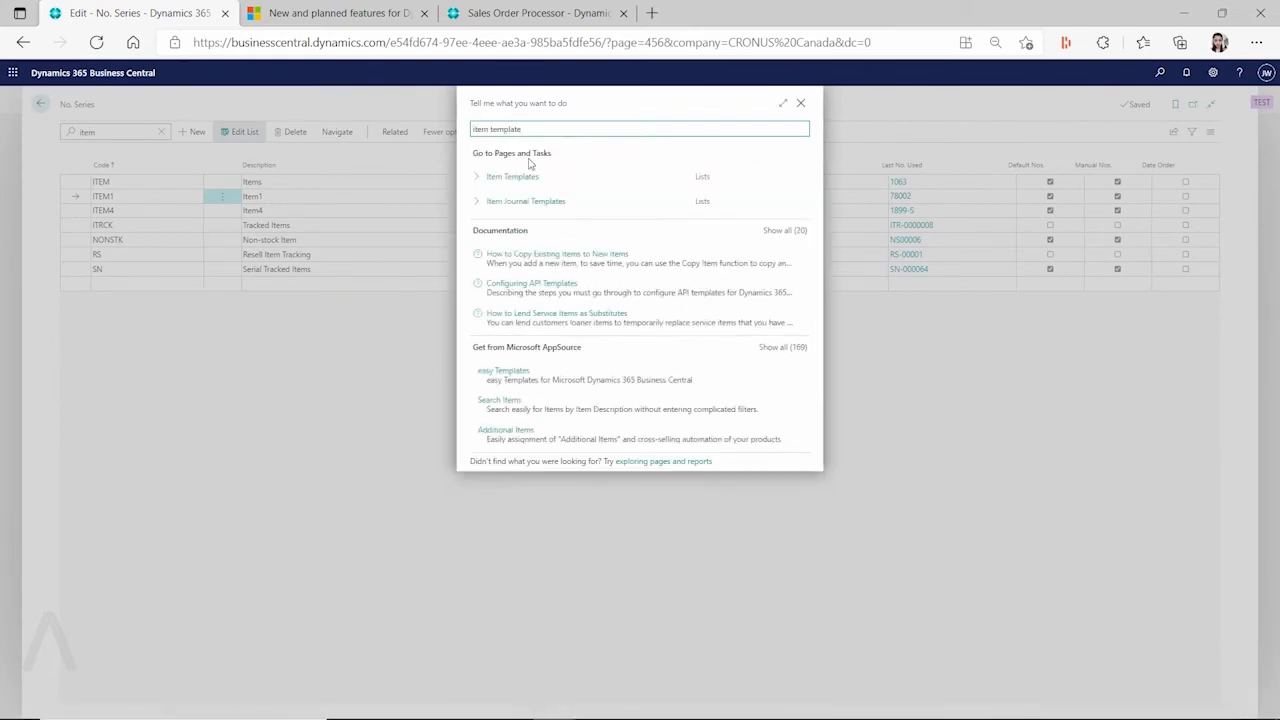
{"action": "left_click", "coordinate": [520, 178]}
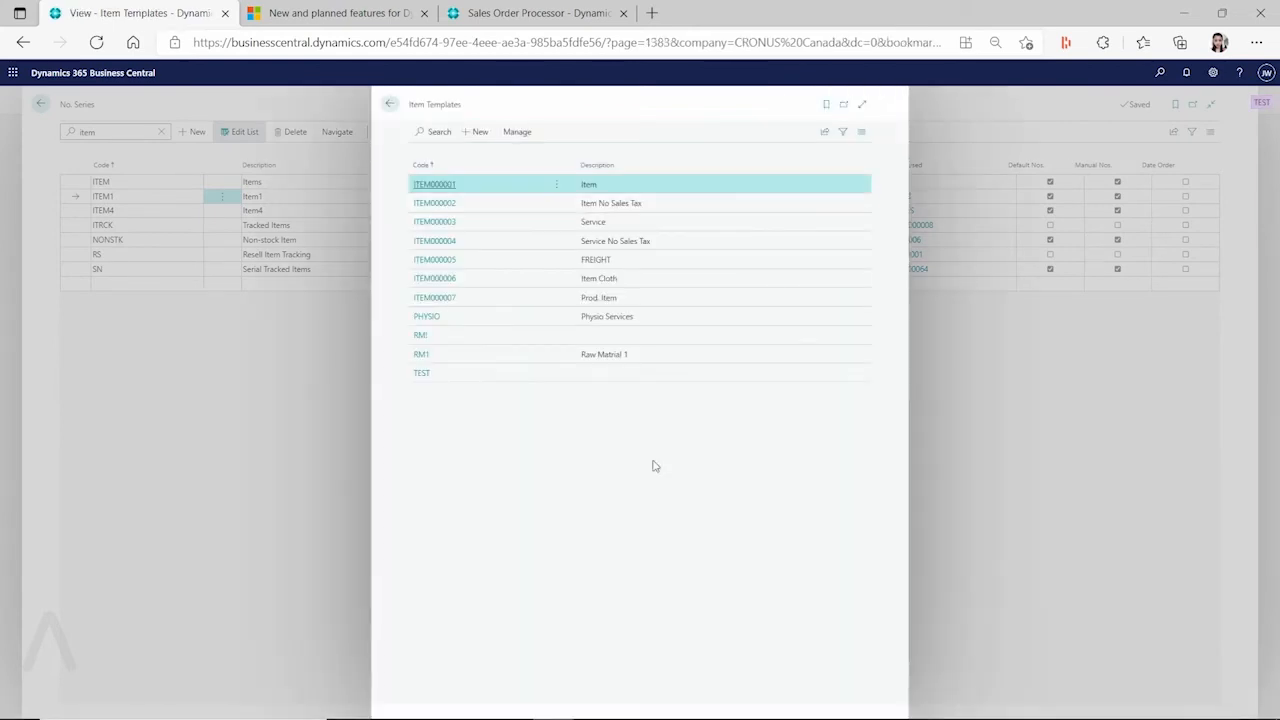
{"action": "left_click", "coordinate": [422, 356]}
Confirm ITEM1 as RM1's No. Series from the full list, then return to Item Templates
{"action": "left_click", "coordinate": [1022, 212]}
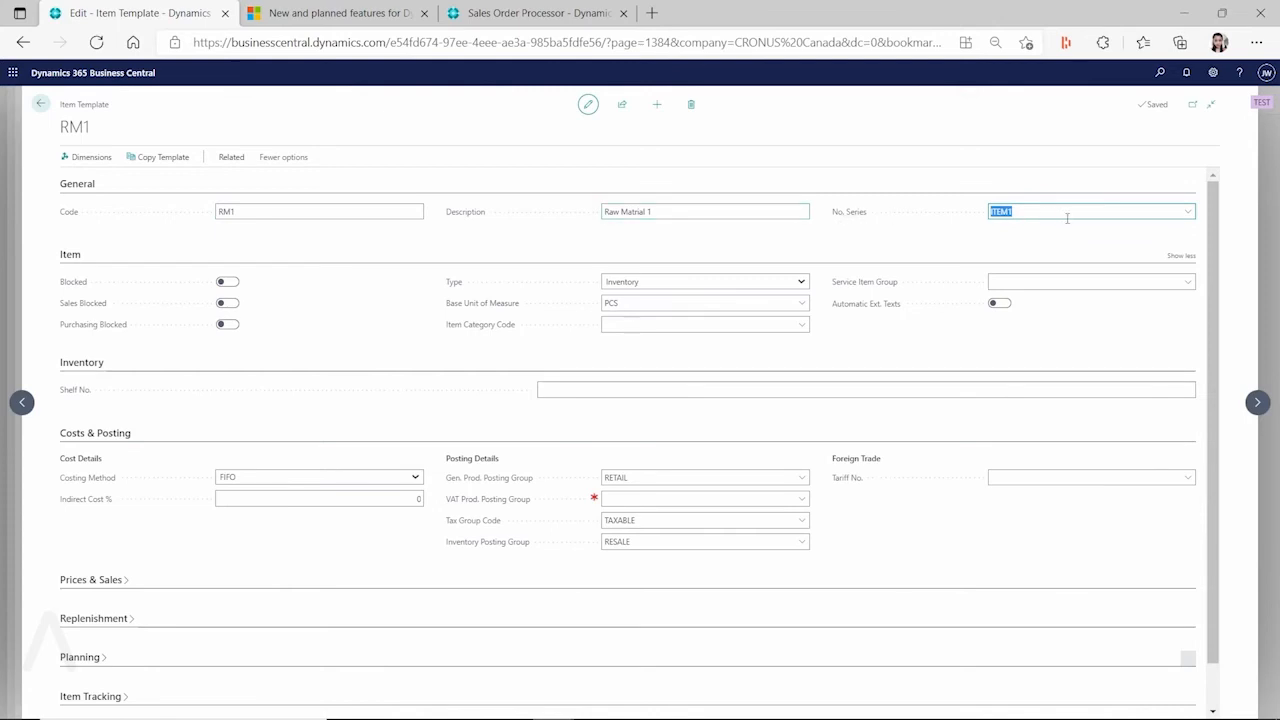
{"action": "left_click", "coordinate": [1189, 212]}
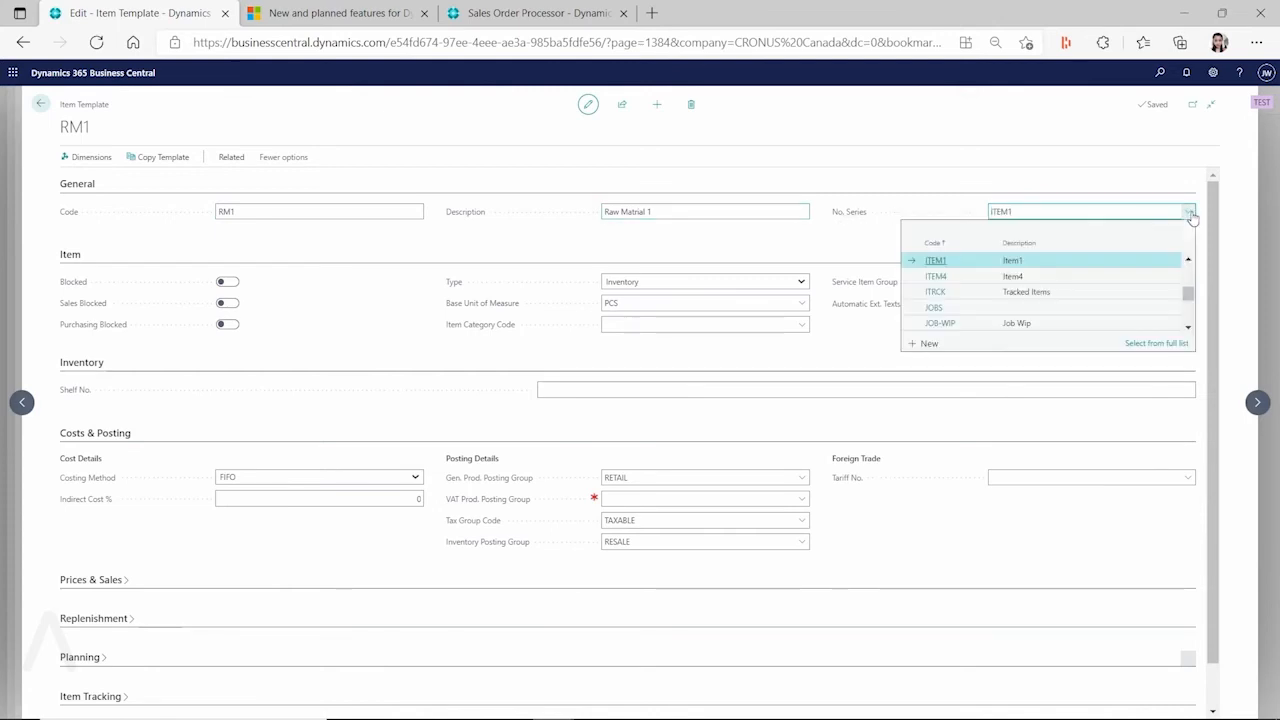
{"action": "left_click", "coordinate": [1145, 345]}
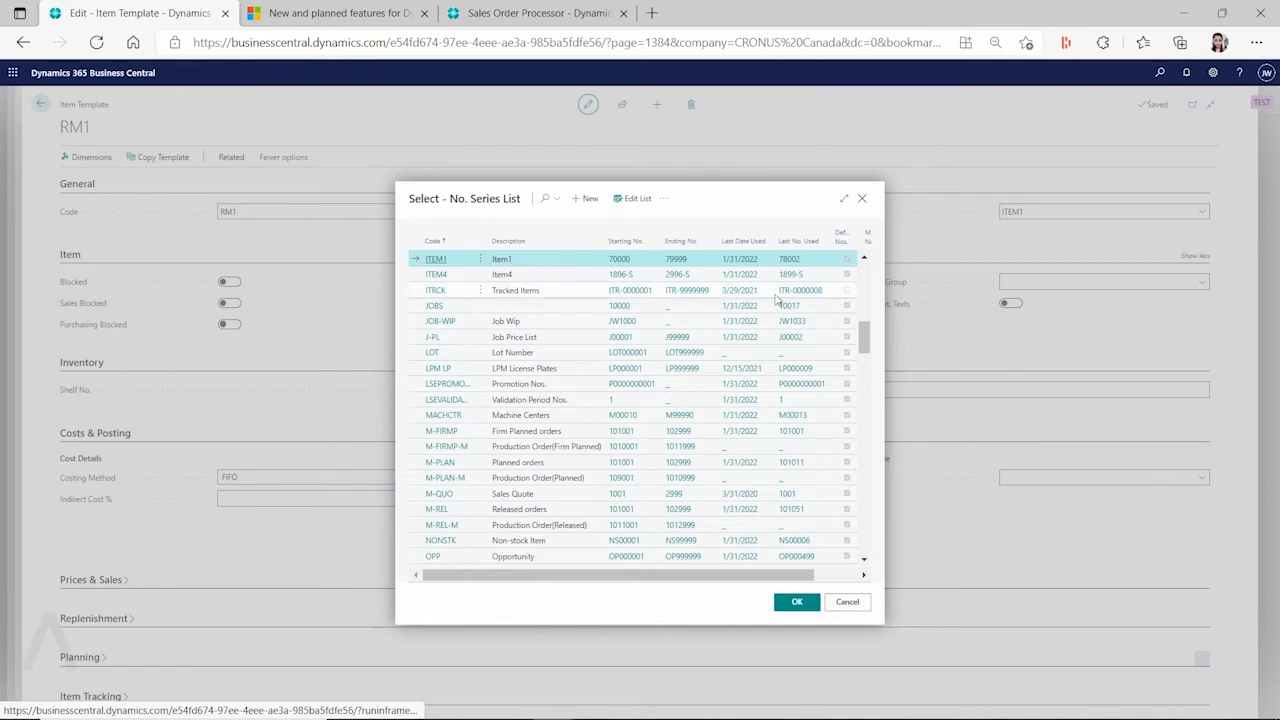
{"action": "left_click", "coordinate": [846, 603]}
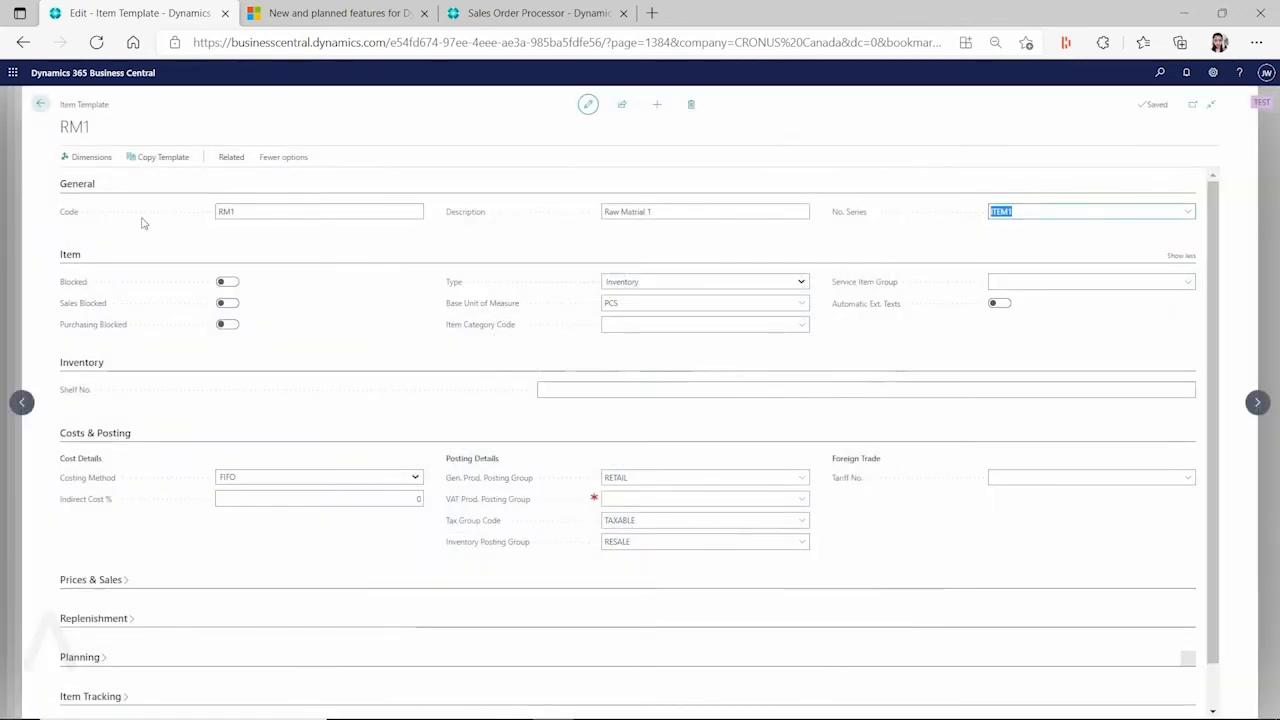
{"action": "left_click", "coordinate": [40, 104]}
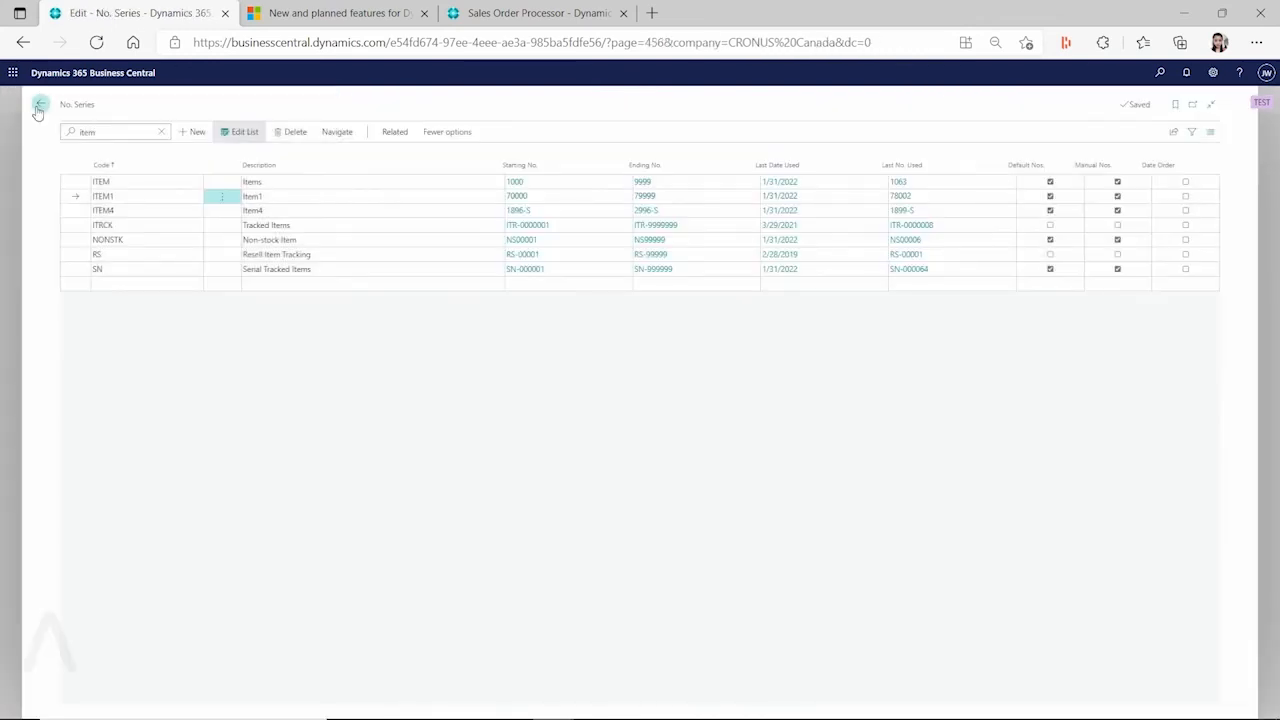
Create a new item from template RM1 Raw Matrial 1, getting No. 78003, and close its card
{"action": "left_click", "coordinate": [40, 105]}
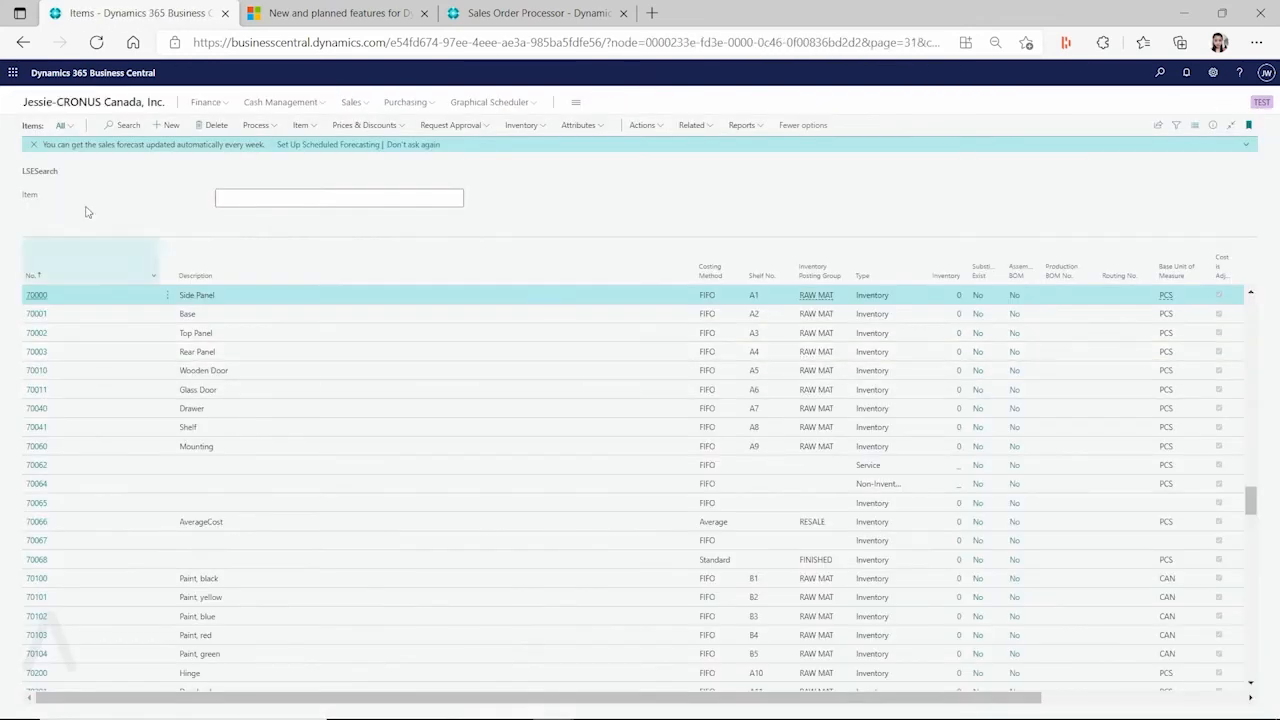
{"action": "left_click", "coordinate": [167, 125]}
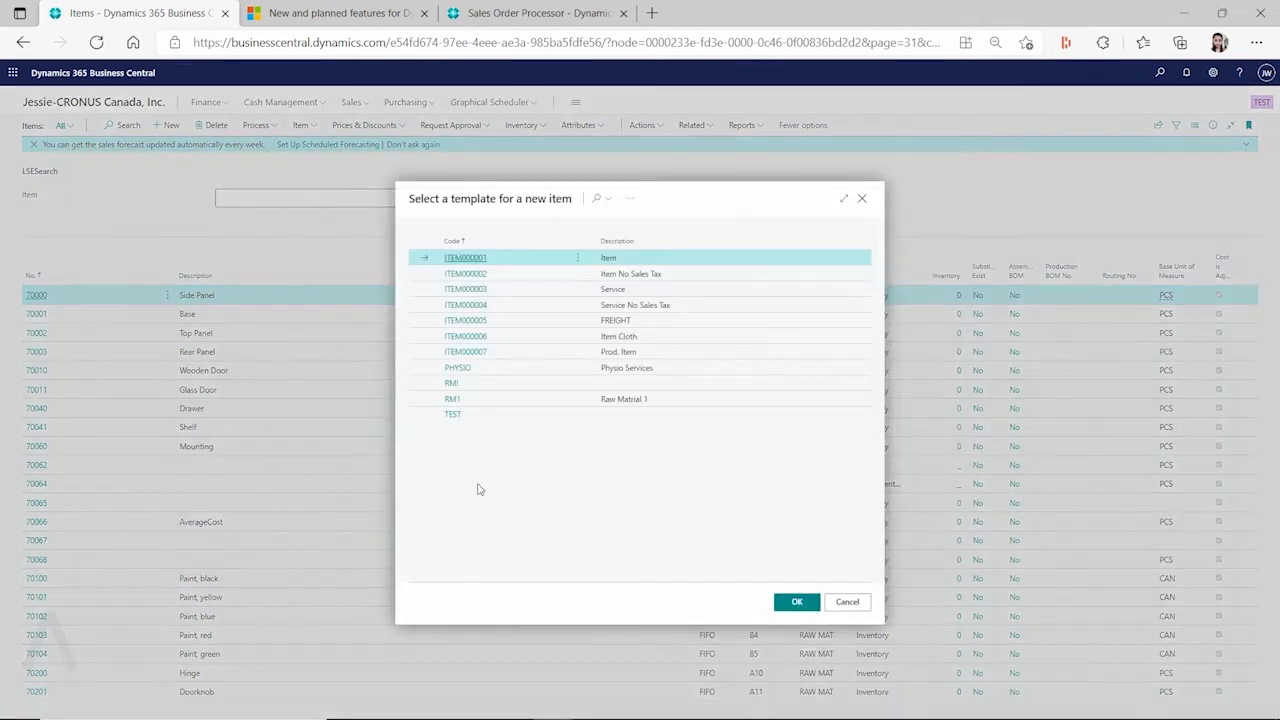
{"action": "left_click", "coordinate": [499, 404]}
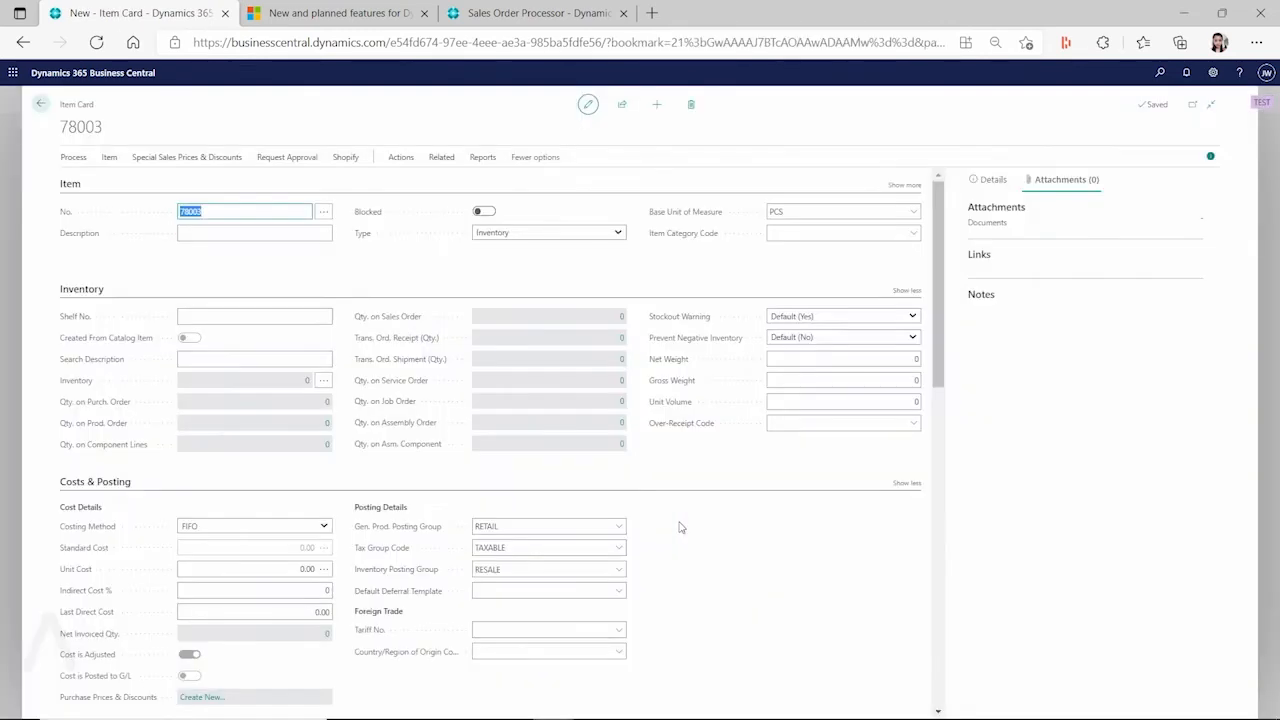
{"action": "left_click", "coordinate": [204, 213]}
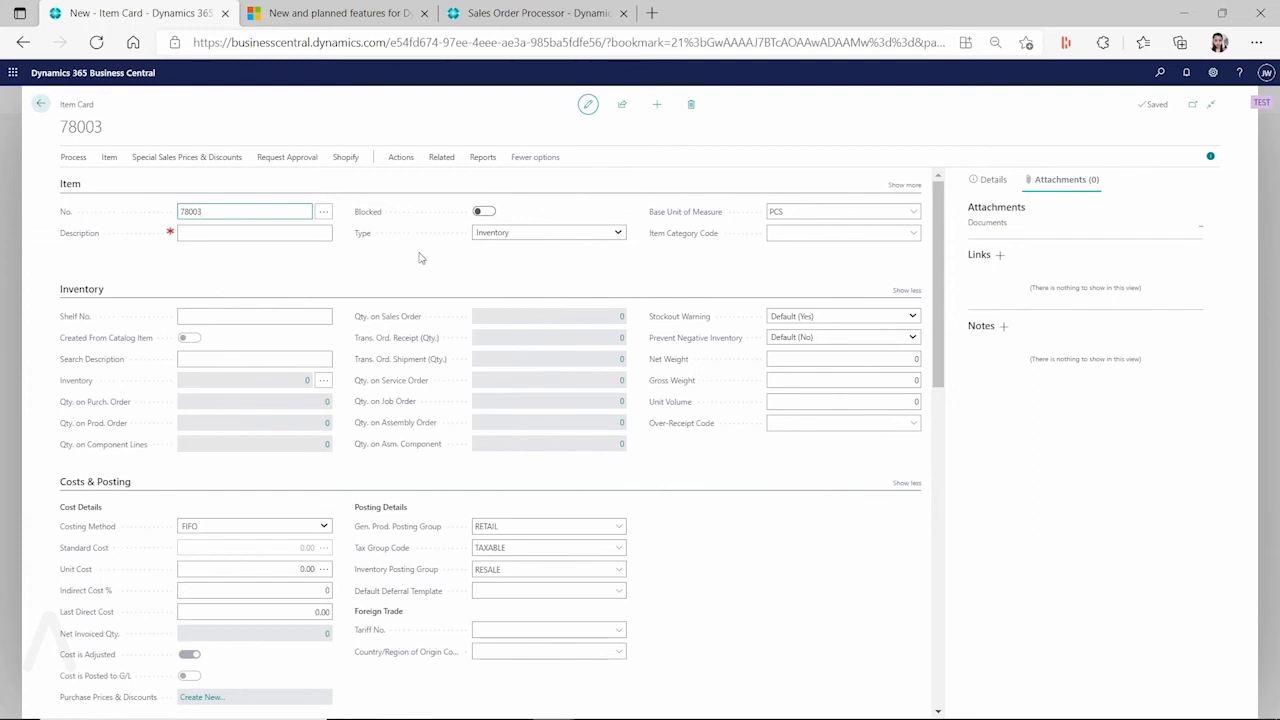
{"action": "left_click", "coordinate": [40, 99]}
{"action": "left_click", "coordinate": [1160, 74]}
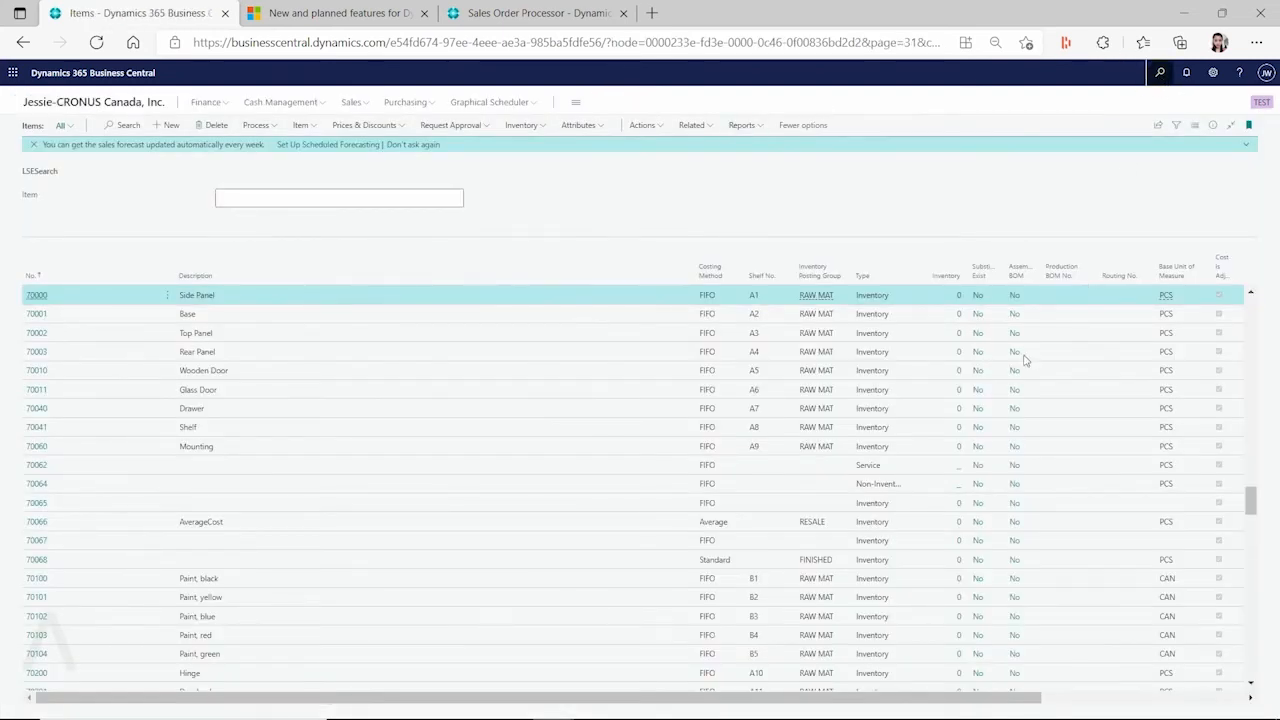
Open template RM1 via 'item templat' search, delete ITEM1 from its No. Series, and go back
{"action": "type", "text": "item"}
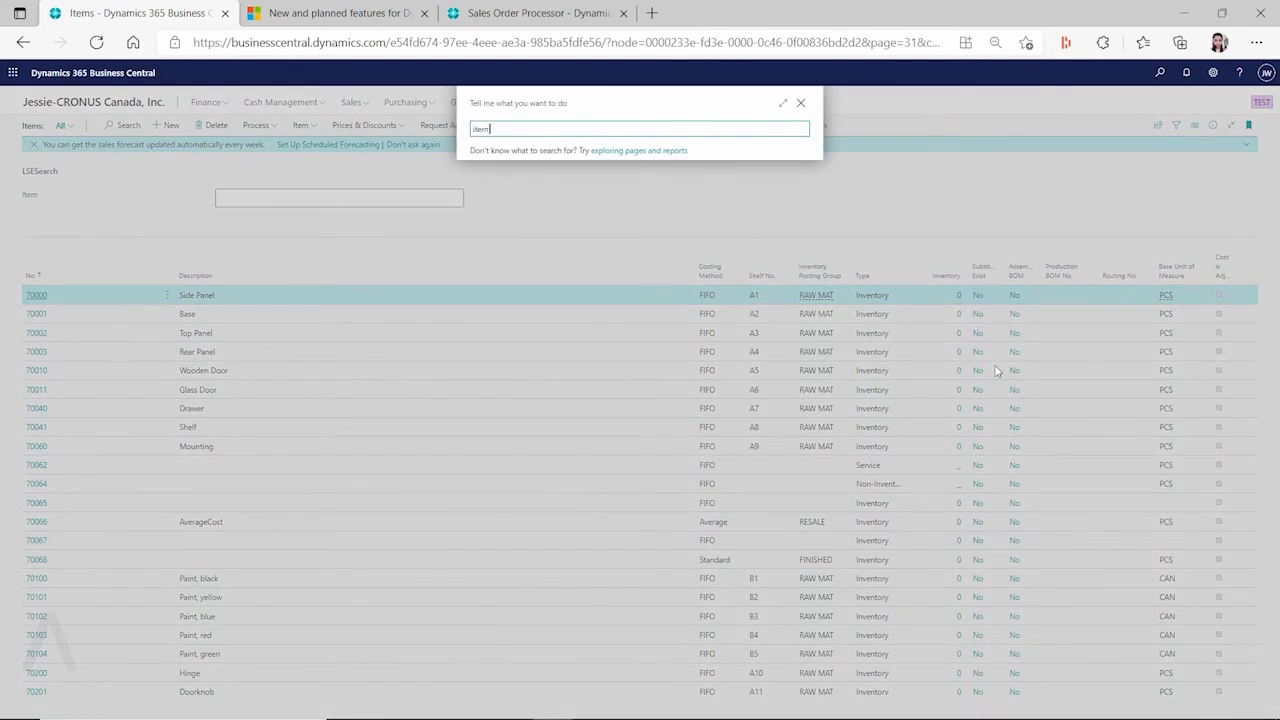
{"action": "type", "text": " template"}
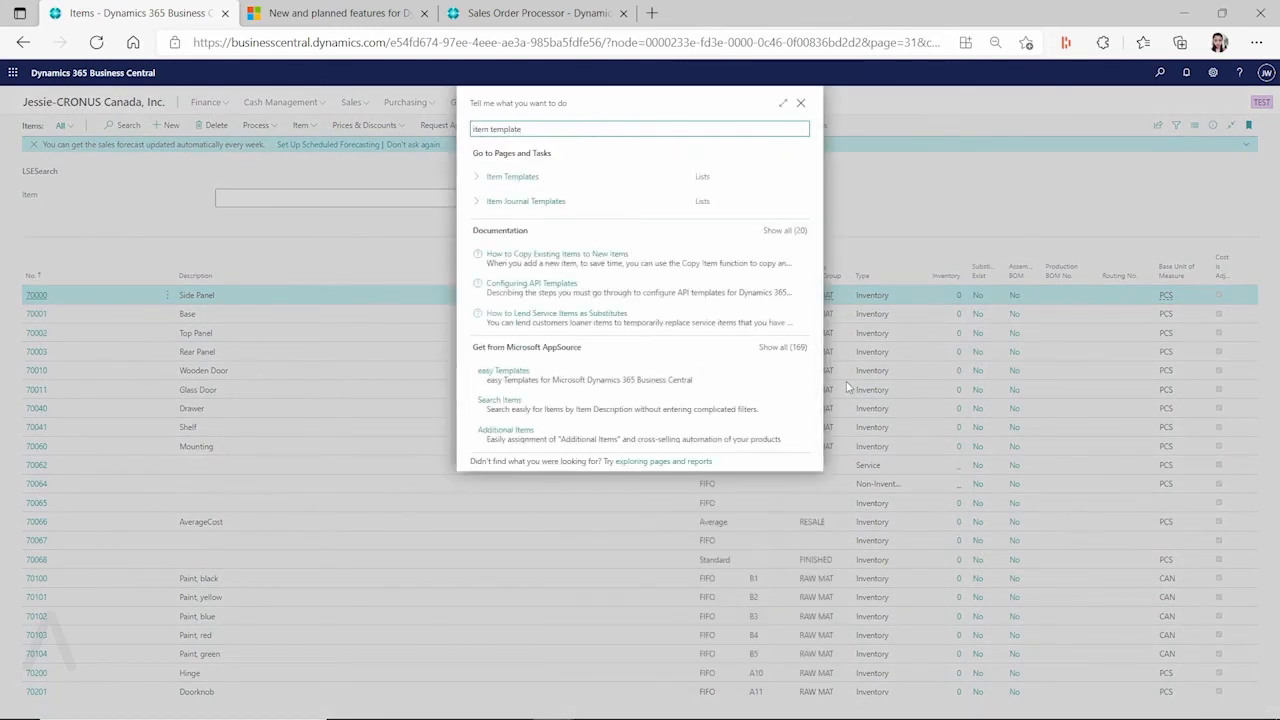
{"action": "left_click", "coordinate": [514, 173]}
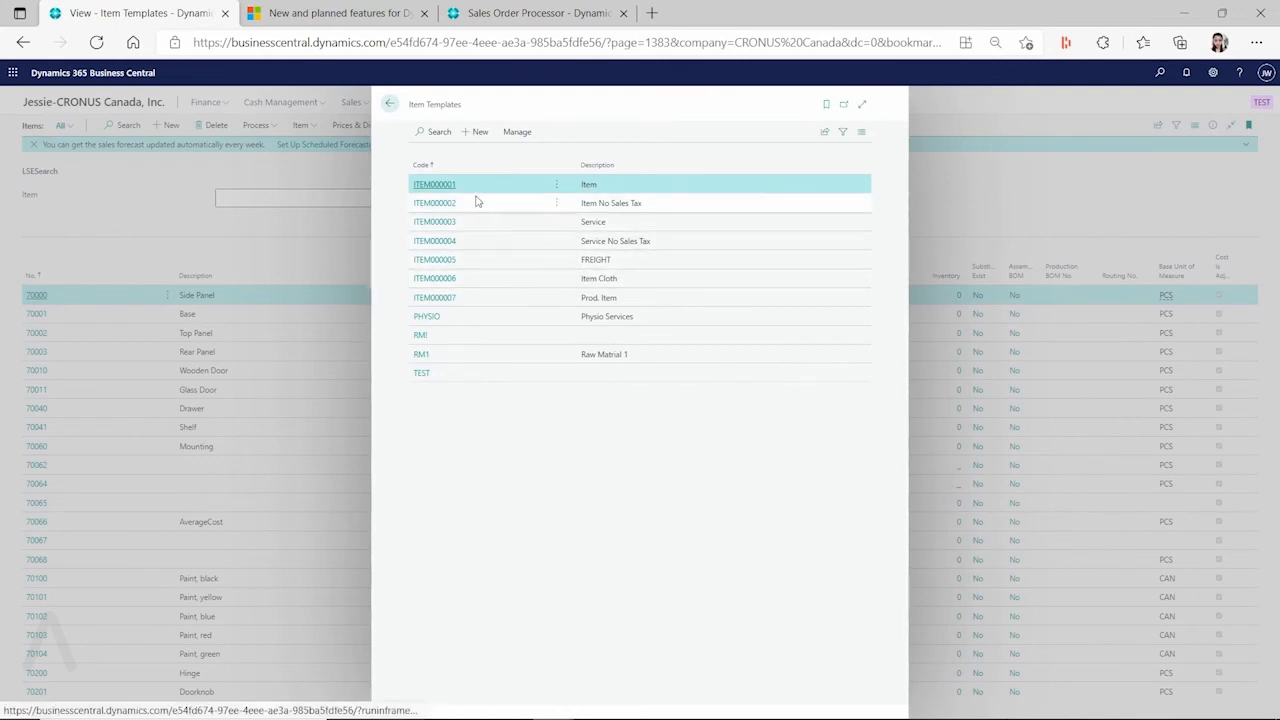
{"action": "left_click", "coordinate": [421, 358]}
{"action": "left_click", "coordinate": [1043, 209]}
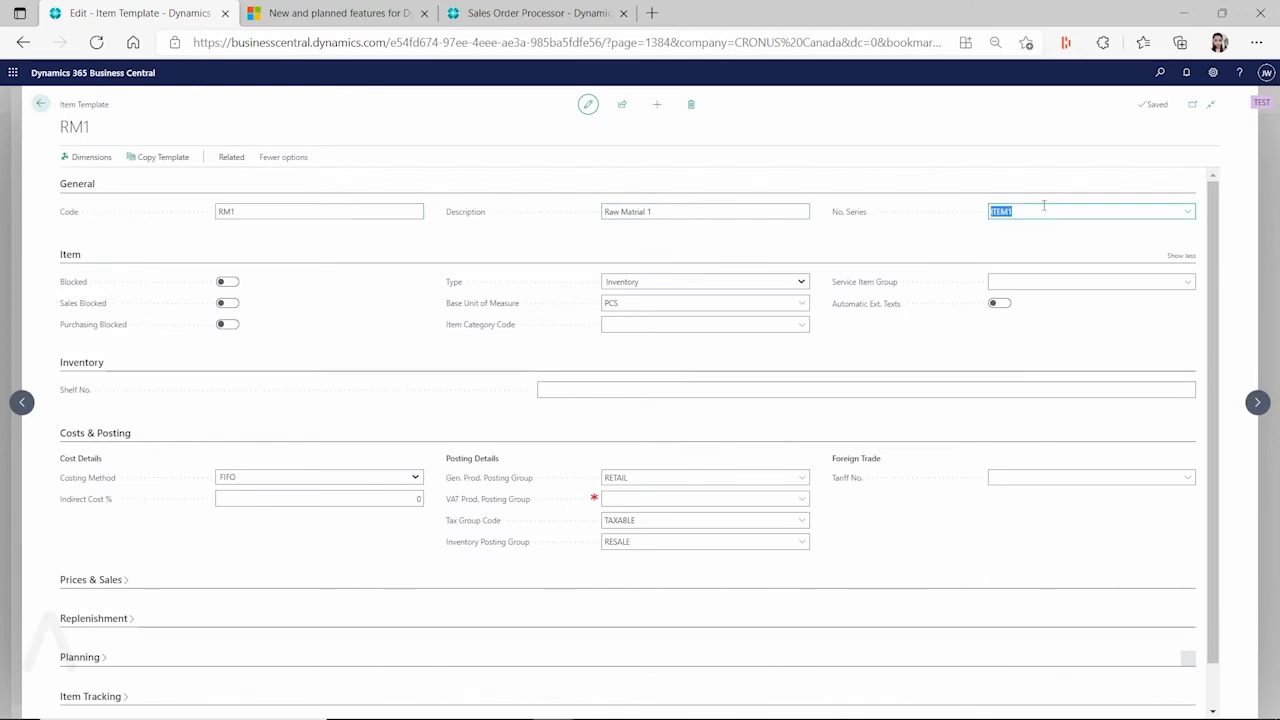
{"action": "key", "text": "Delete"}
{"action": "key", "text": "Tab"}
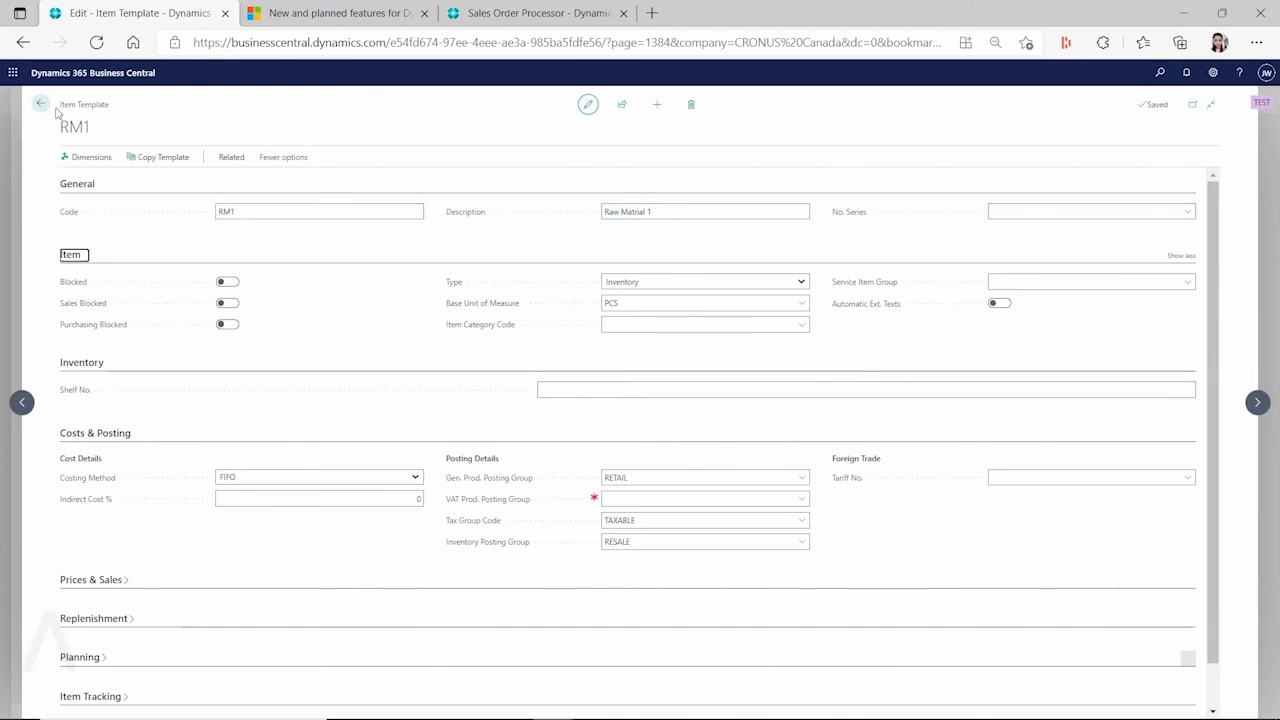
{"action": "left_click", "coordinate": [41, 104]}
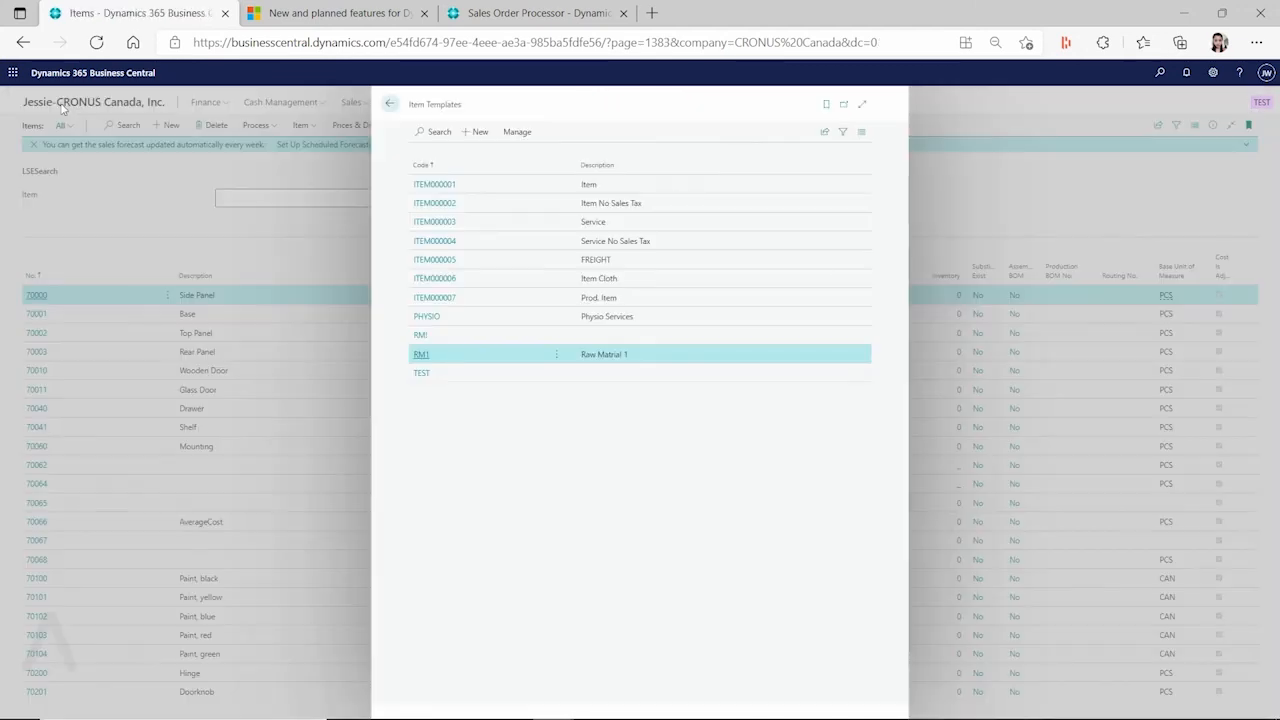
{"action": "left_click", "coordinate": [390, 105]}
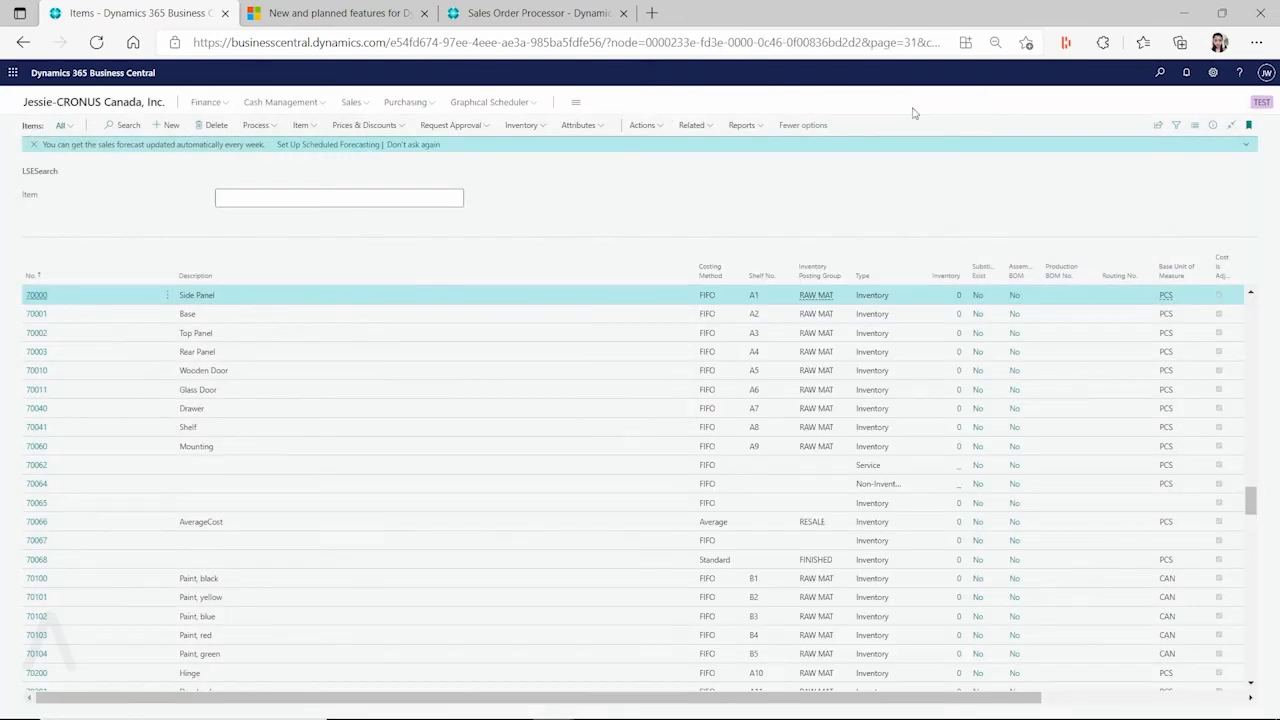
Apply the RM1 item template to the currently selected item
{"action": "left_click", "coordinate": [645, 125]}
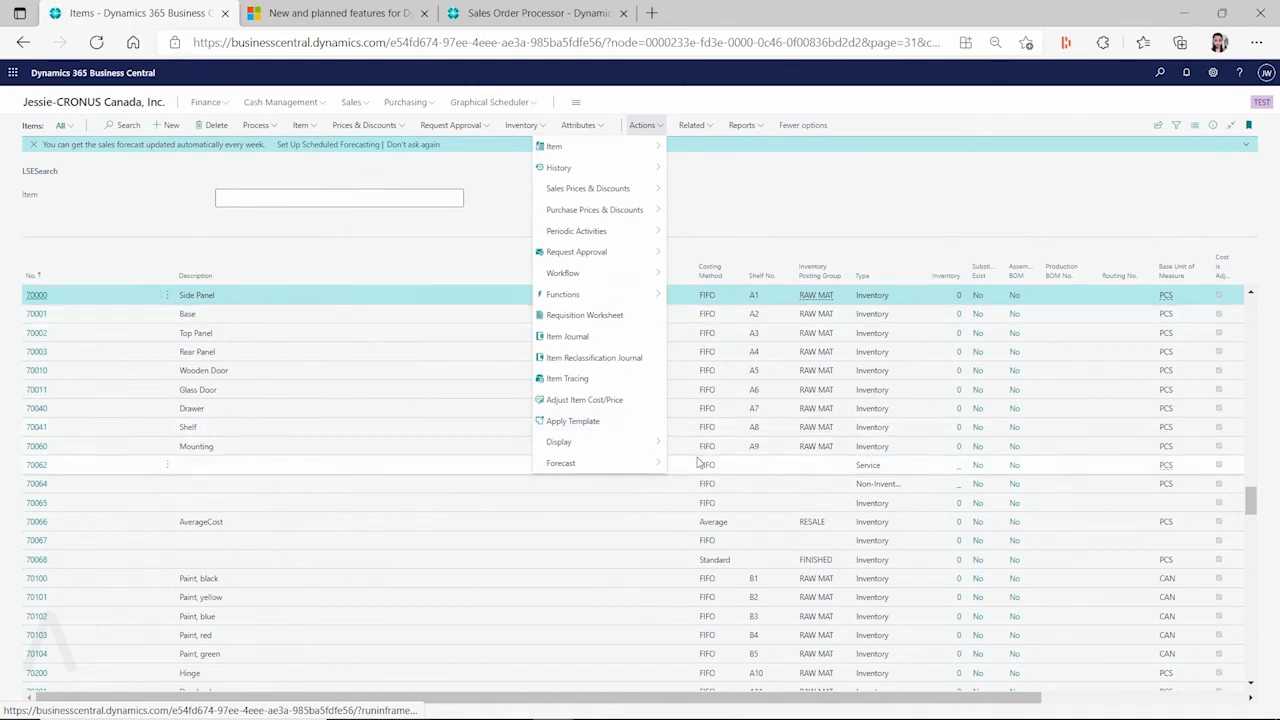
{"action": "left_click", "coordinate": [605, 426]}
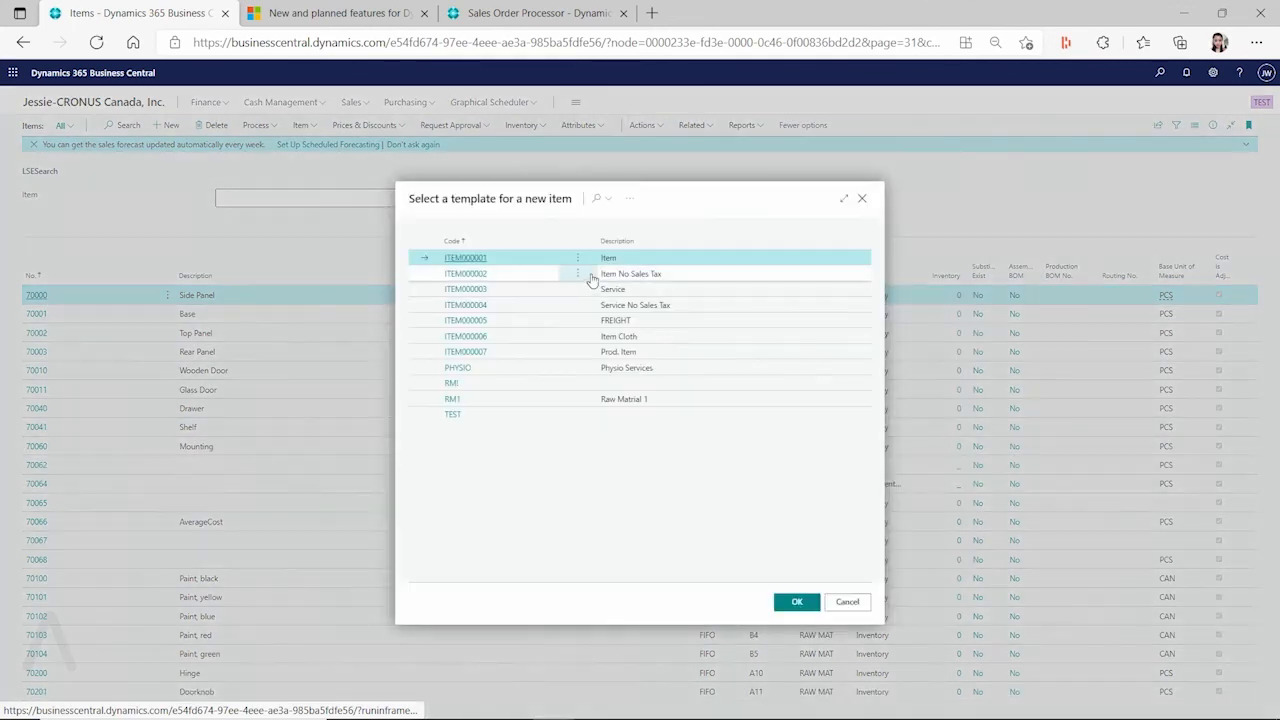
{"action": "left_click", "coordinate": [477, 401]}
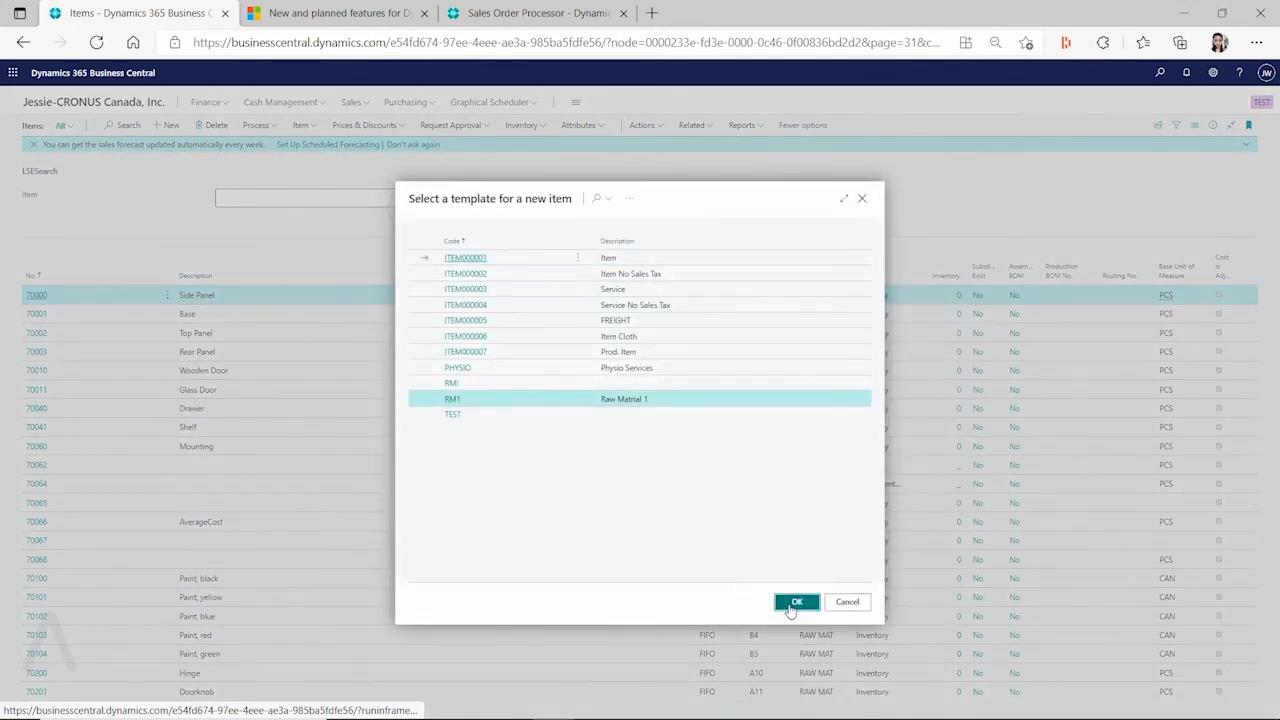
{"action": "left_click", "coordinate": [797, 601]}
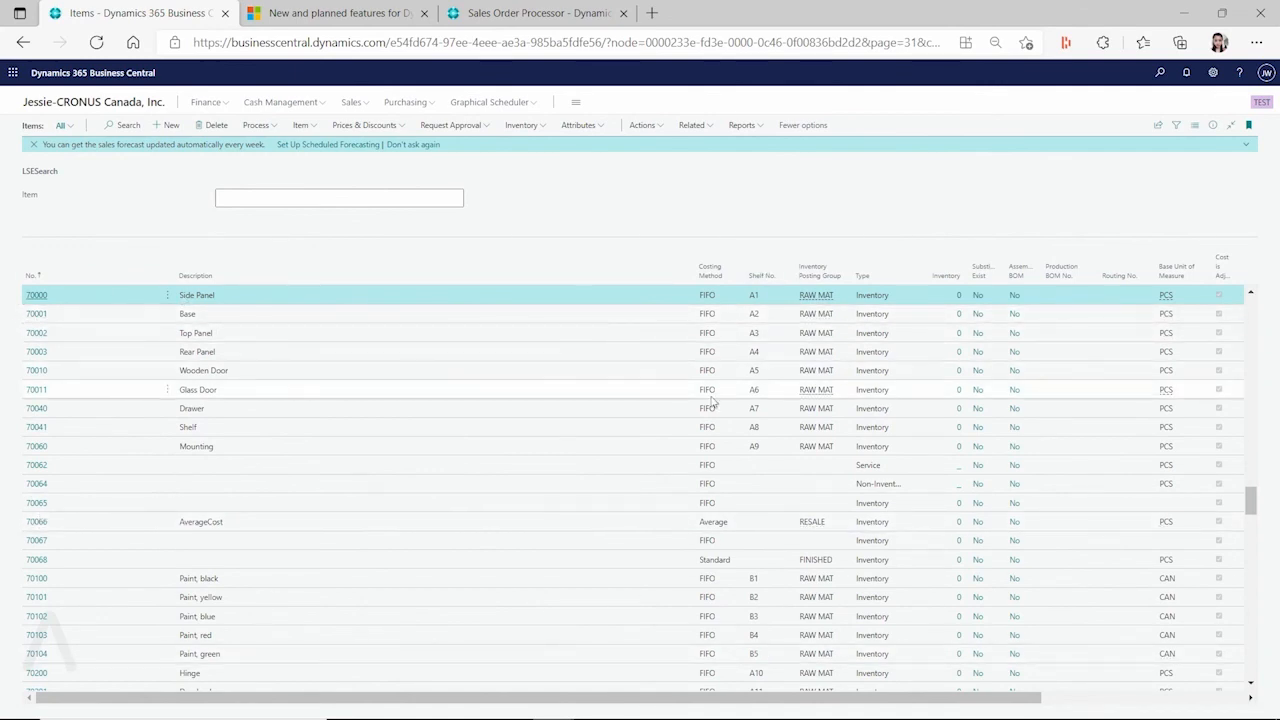
Select the Side Panel, Base and Top Panel items (70000–70002) and apply template RM1 to them
{"action": "left_click", "coordinate": [167, 295]}
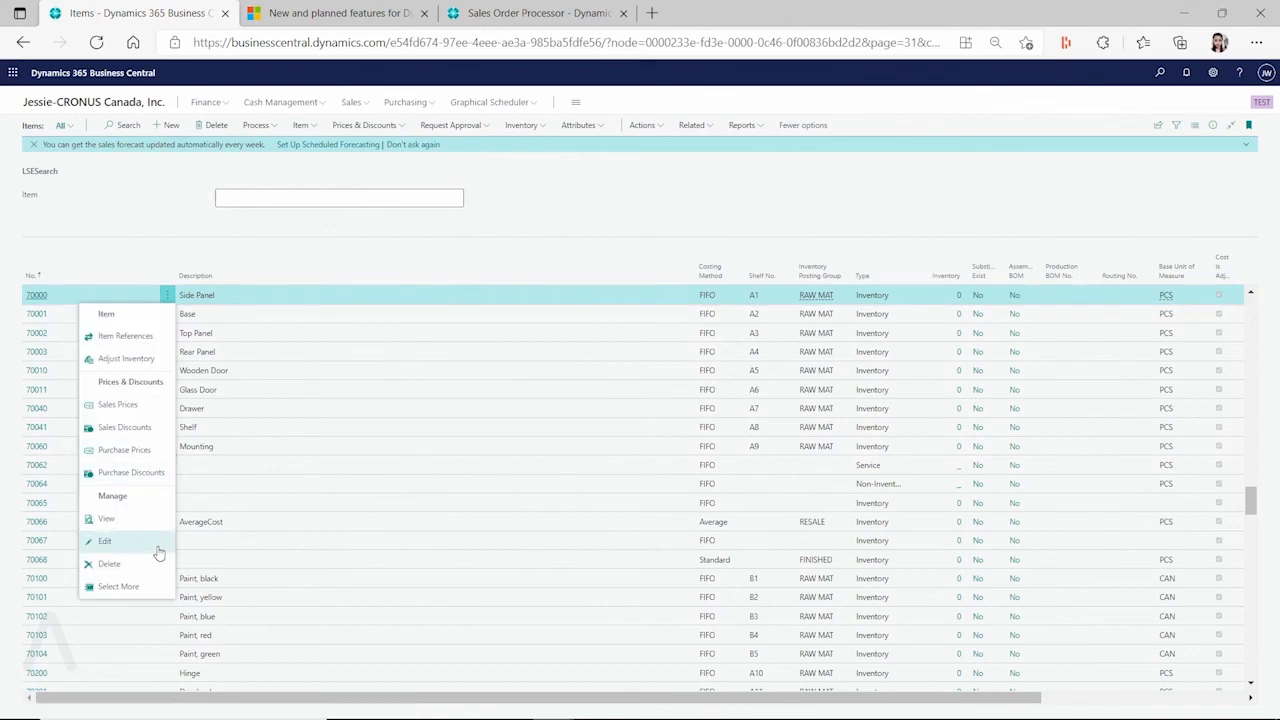
{"action": "key", "text": "Escape"}
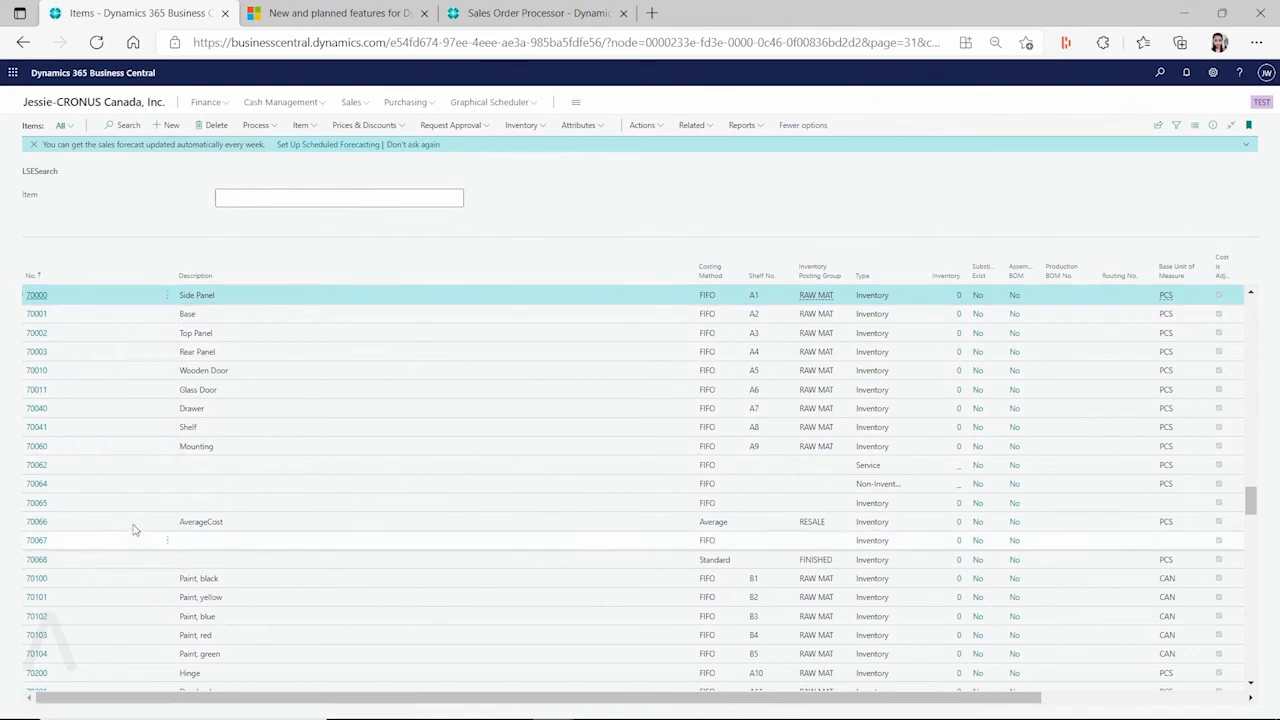
{"action": "left_click", "coordinate": [33, 314]}
{"action": "left_click", "coordinate": [33, 333]}
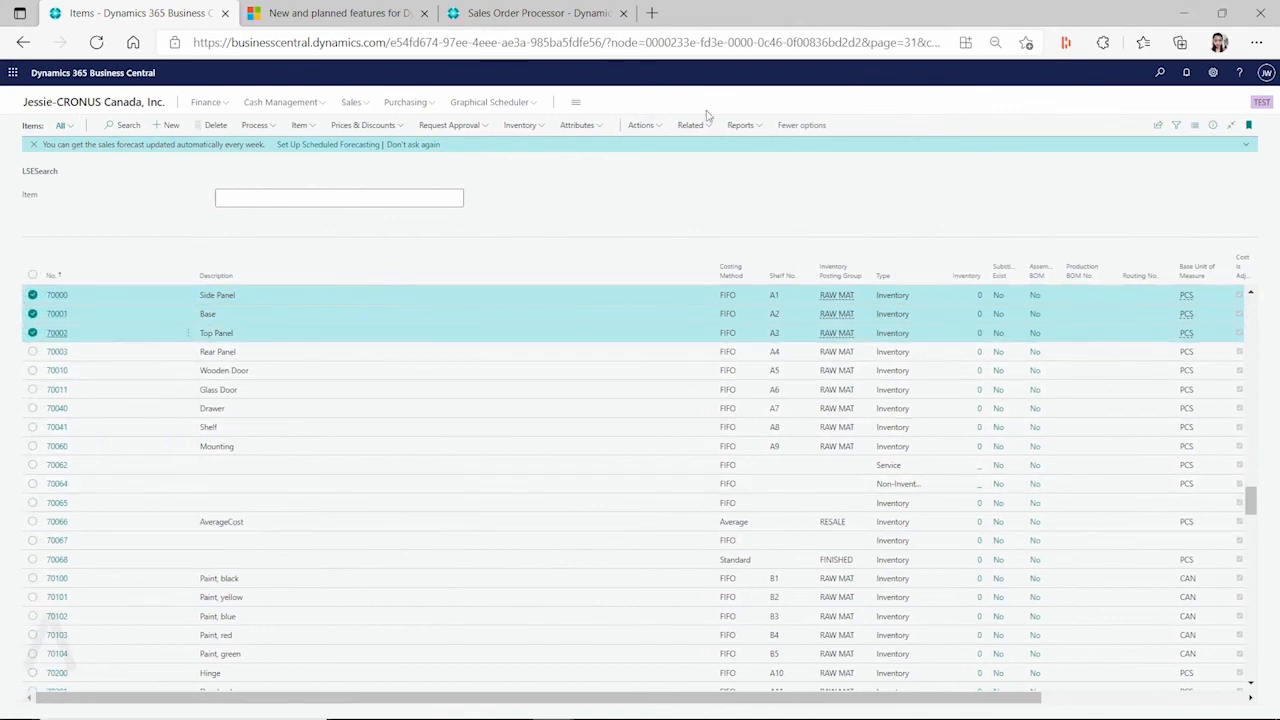
{"action": "left_click", "coordinate": [641, 125]}
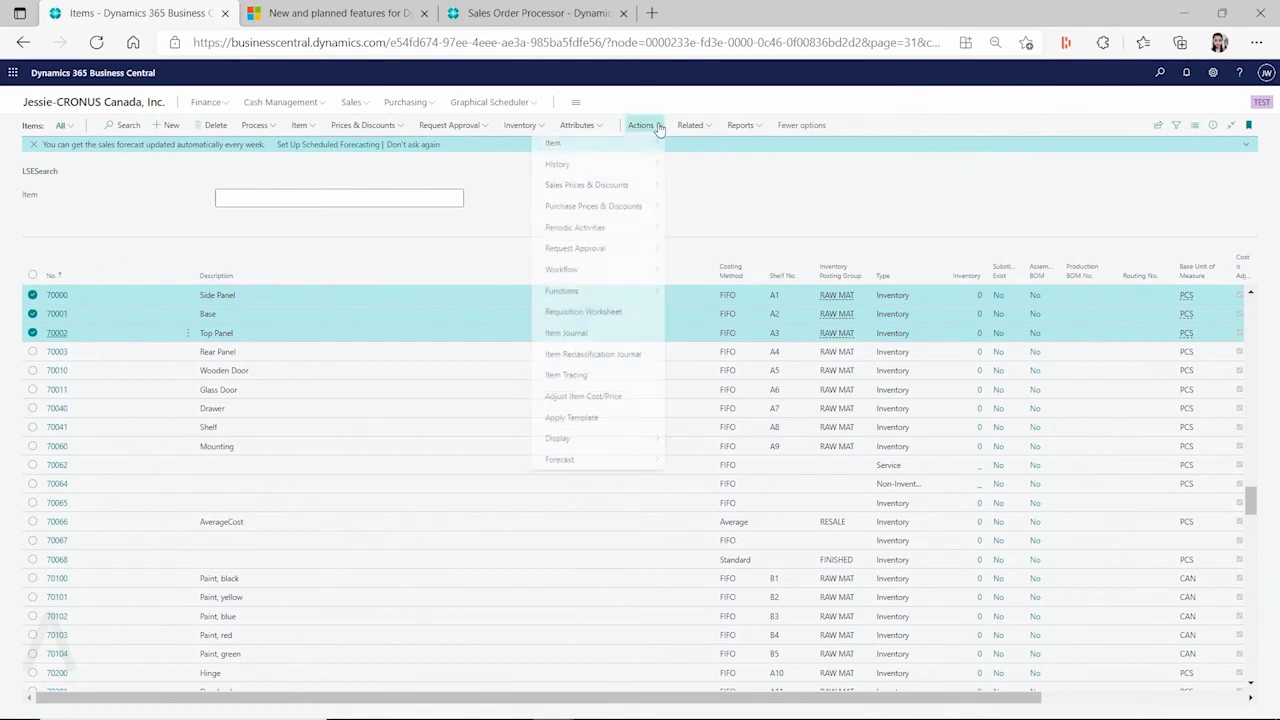
{"action": "left_click", "coordinate": [621, 428]}
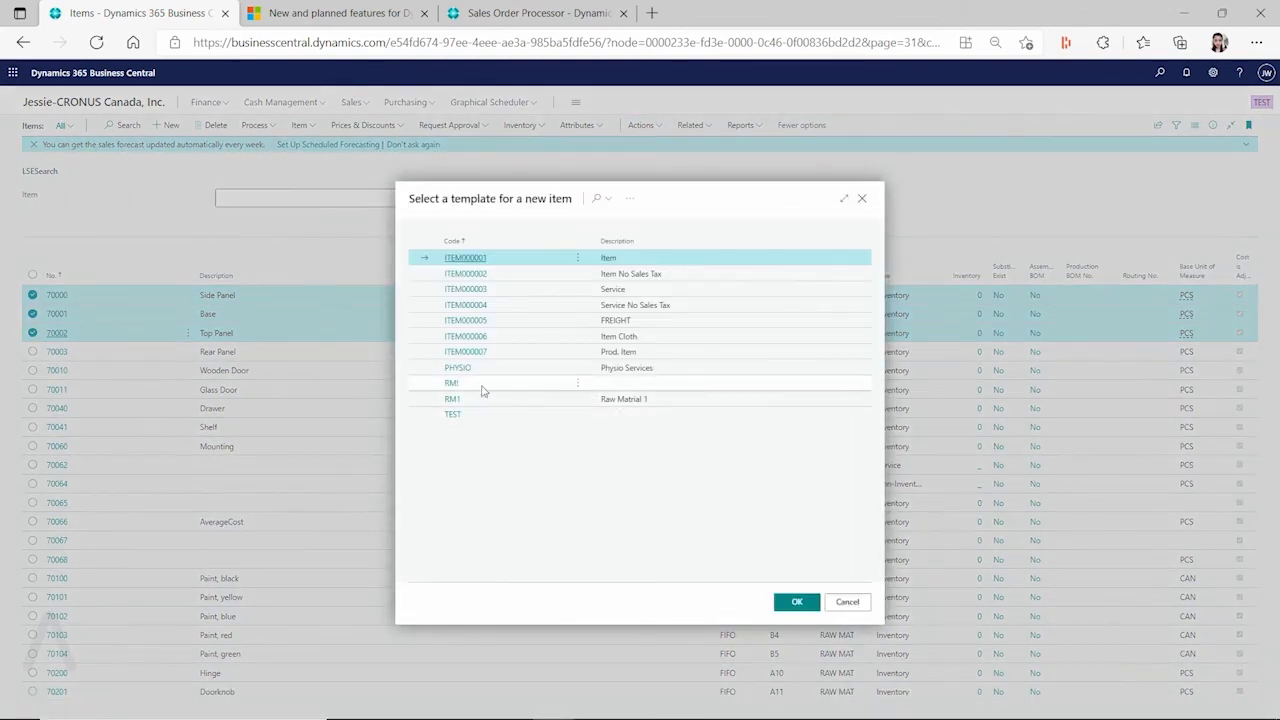
{"action": "left_click", "coordinate": [478, 399]}
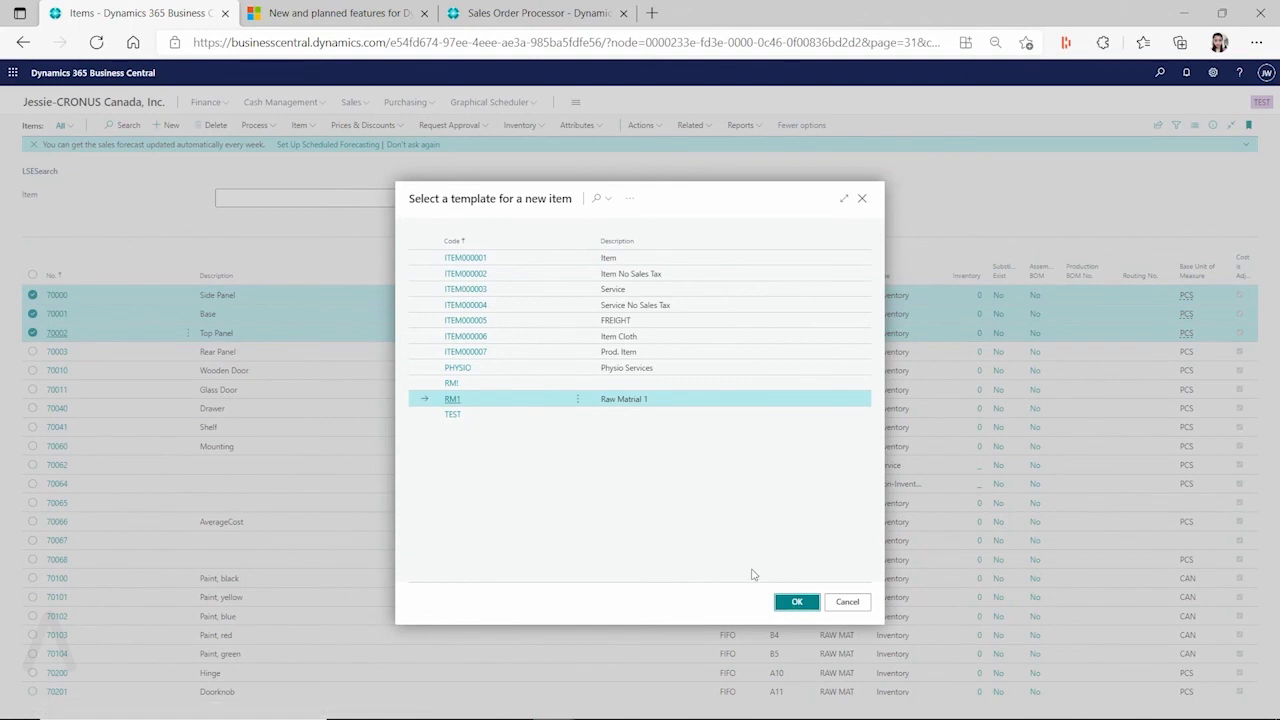
{"action": "key", "text": "Return"}
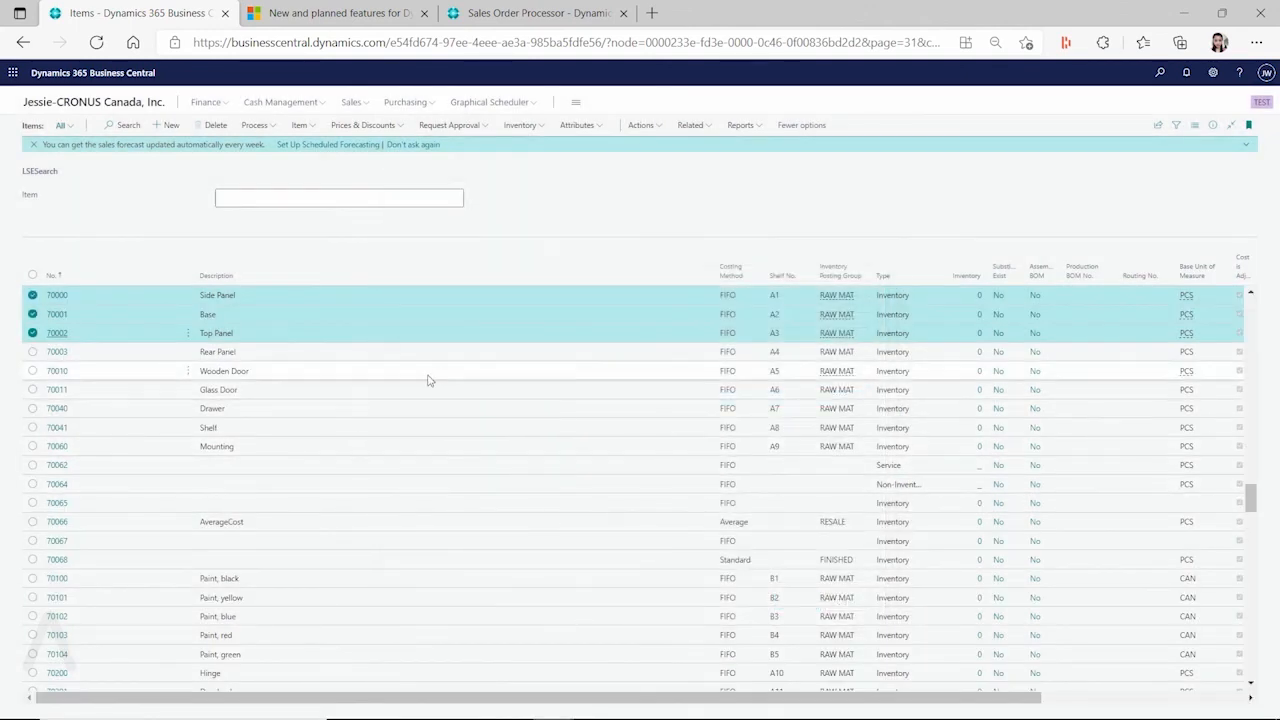